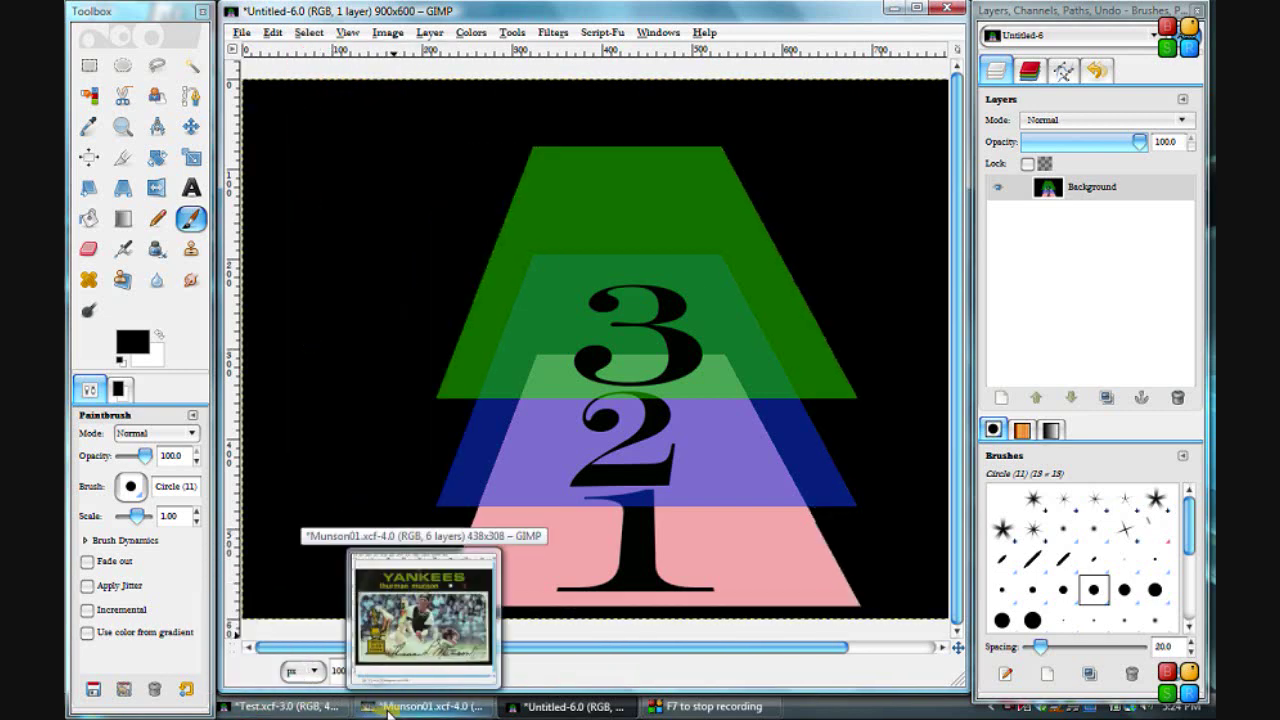
Switch to the Munson01.xcf baseball card image and activate the Move tool
left_click(389, 710)
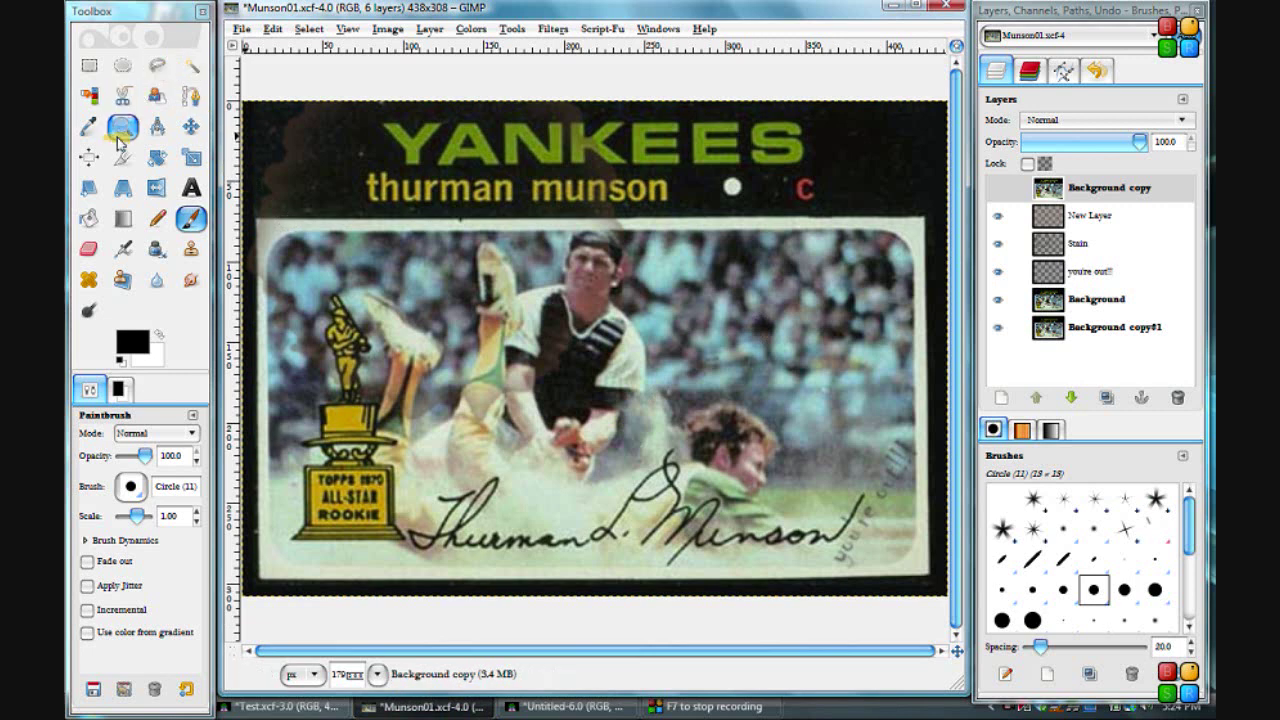
left_click(190, 137)
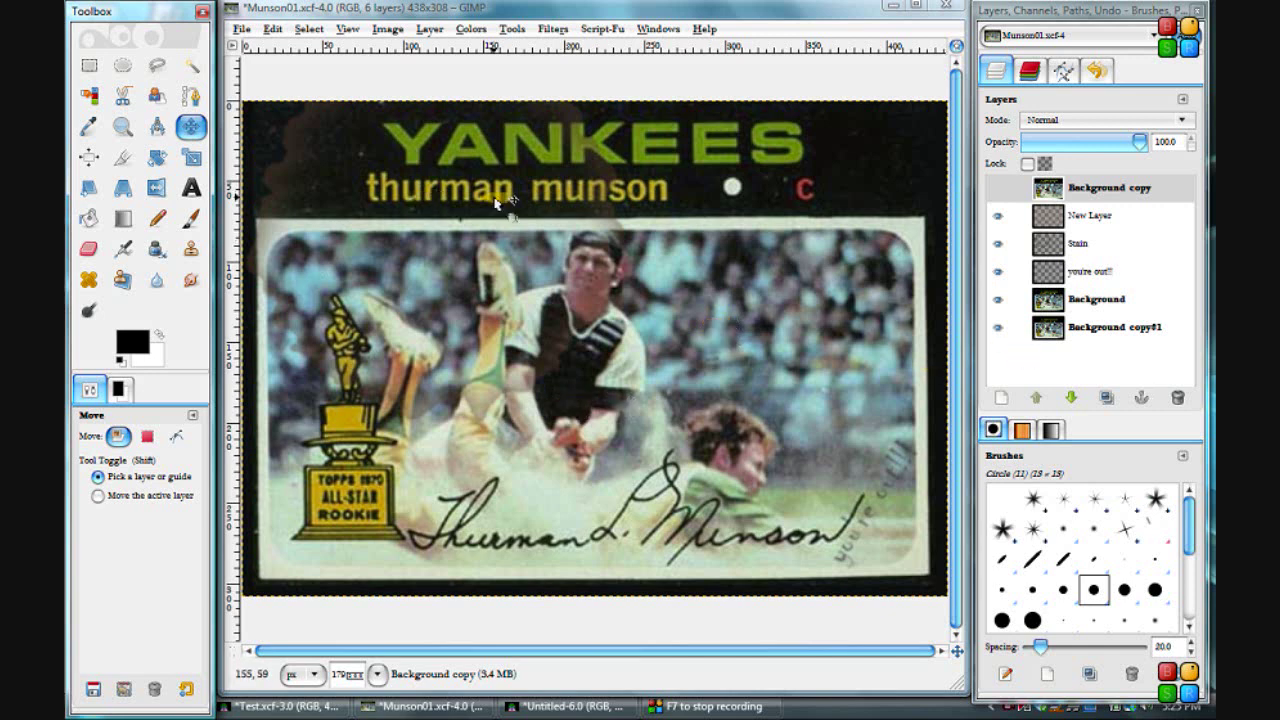
left_click_drag(495, 203, 886, 353)
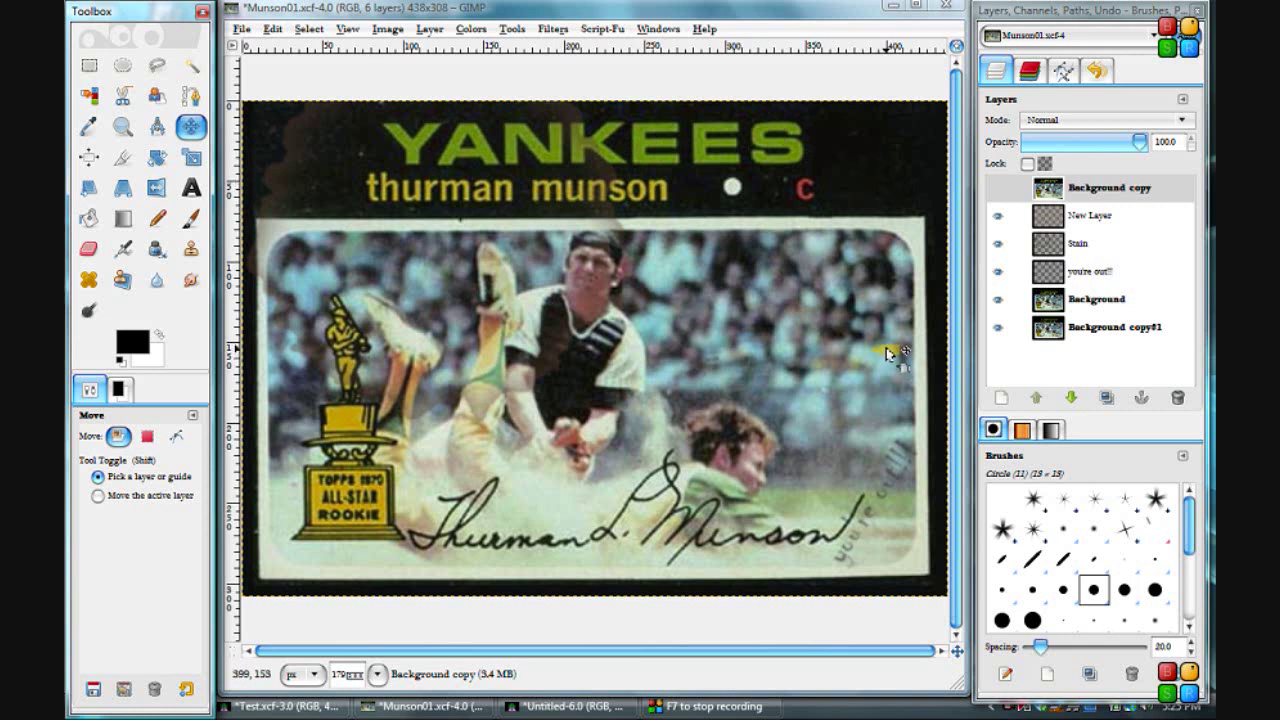
left_click_drag(886, 347, 857, 161)
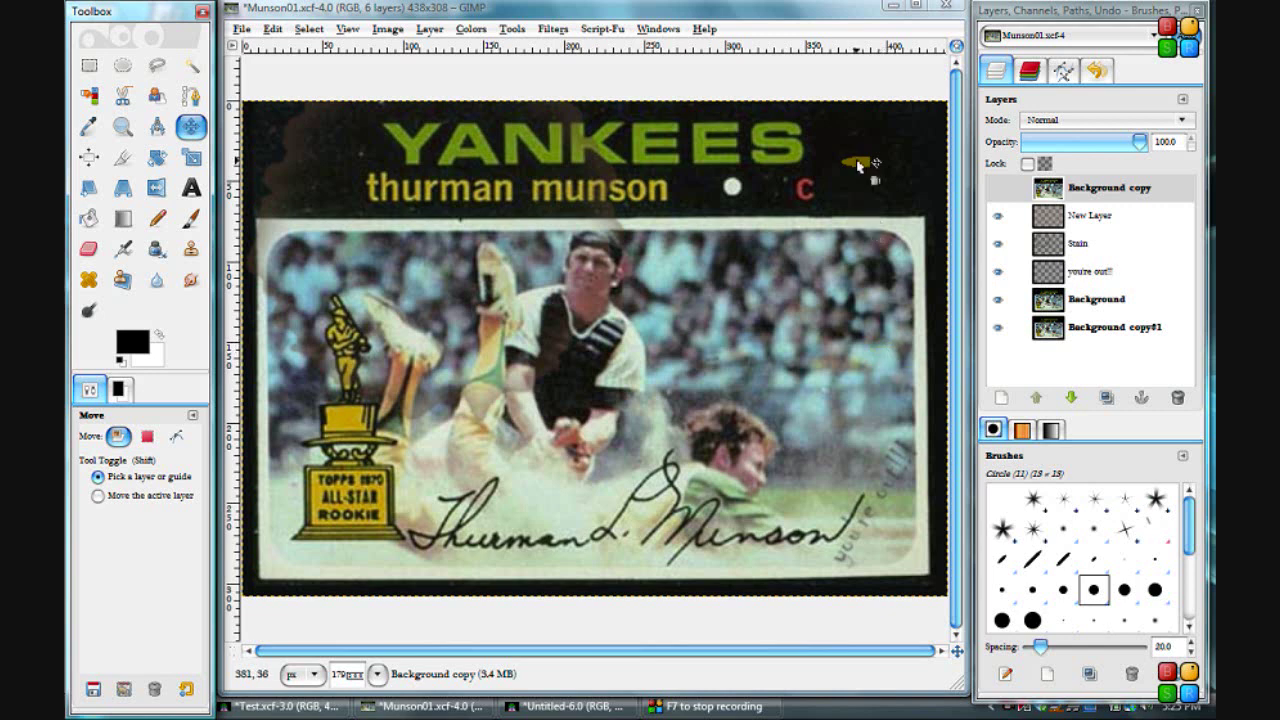
mouse_move(857, 163)
left_mouse_down()
mouse_move(1082, 238)
mouse_move(1074, 224)
mouse_move(514, 424)
mouse_move(451, 464)
mouse_move(440, 488)
mouse_move(587, 218)
mouse_move(584, 251)
mouse_move(651, 362)
mouse_move(660, 164)
mouse_move(450, 283)
mouse_move(508, 254)
mouse_move(737, 365)
mouse_move(645, 234)
mouse_move(692, 437)
mouse_move(709, 363)
mouse_move(497, 270)
mouse_move(657, 156)
mouse_move(372, 149)
mouse_move(842, 158)
mouse_move(435, 152)
mouse_move(546, 117)
mouse_move(574, 340)
mouse_move(560, 357)
mouse_move(587, 265)
mouse_move(486, 432)
mouse_move(466, 390)
mouse_move(572, 314)
mouse_move(634, 372)
mouse_move(665, 368)
mouse_move(432, 310)
mouse_move(400, 374)
mouse_move(314, 277)
mouse_move(262, 256)
mouse_move(464, 180)
mouse_move(360, 250)
mouse_move(420, 138)
mouse_move(568, 253)
mouse_move(356, 281)
mouse_move(466, 306)
mouse_move(686, 463)
mouse_move(714, 500)
mouse_move(870, 538)
mouse_move(920, 466)
mouse_move(849, 563)
mouse_move(868, 550)
mouse_move(840, 565)
mouse_move(908, 465)
mouse_move(852, 532)
mouse_move(846, 571)
mouse_move(900, 482)
mouse_move(798, 572)
mouse_move(925, 478)
mouse_move(908, 444)
mouse_move(610, 452)
mouse_move(630, 463)
mouse_move(703, 474)
mouse_move(550, 367)
left_mouse_up()
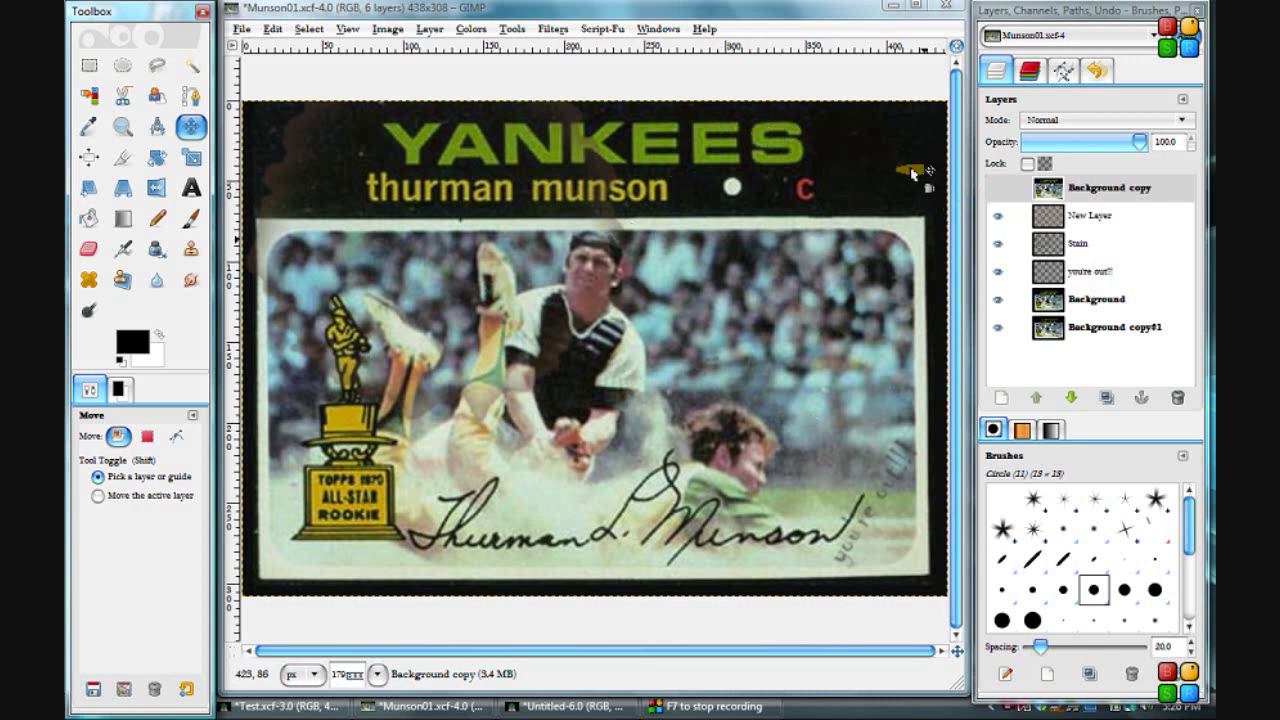
Hide the New Layer, Stain, you're out!! and Background layers one after another, leaving Background copy#1 shown
left_click(996, 216)
left_click(996, 216)
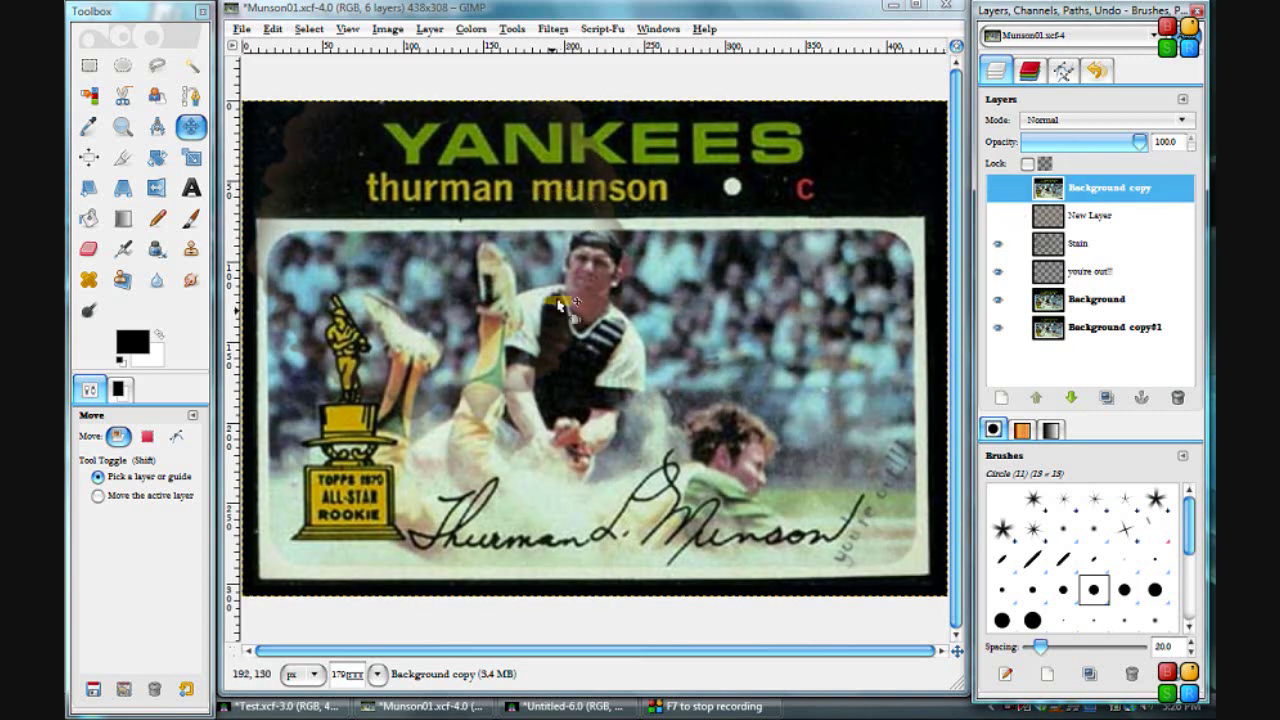
left_click(997, 243)
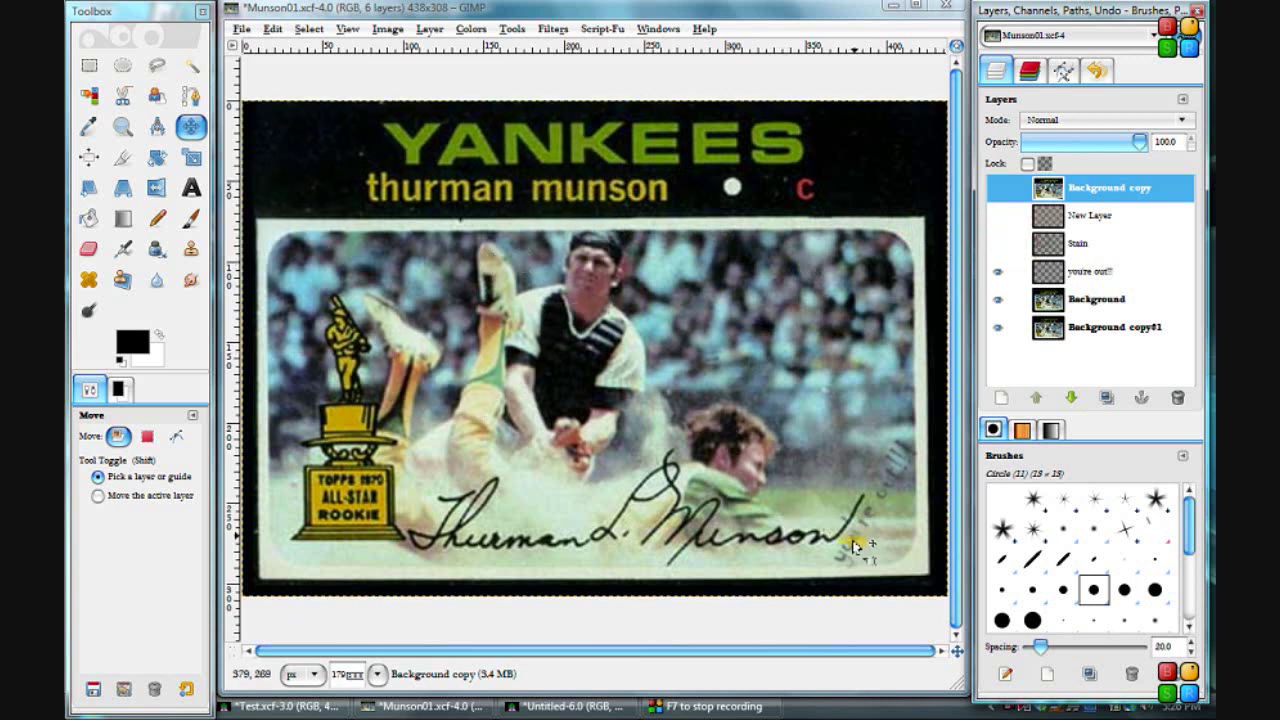
left_click(998, 272)
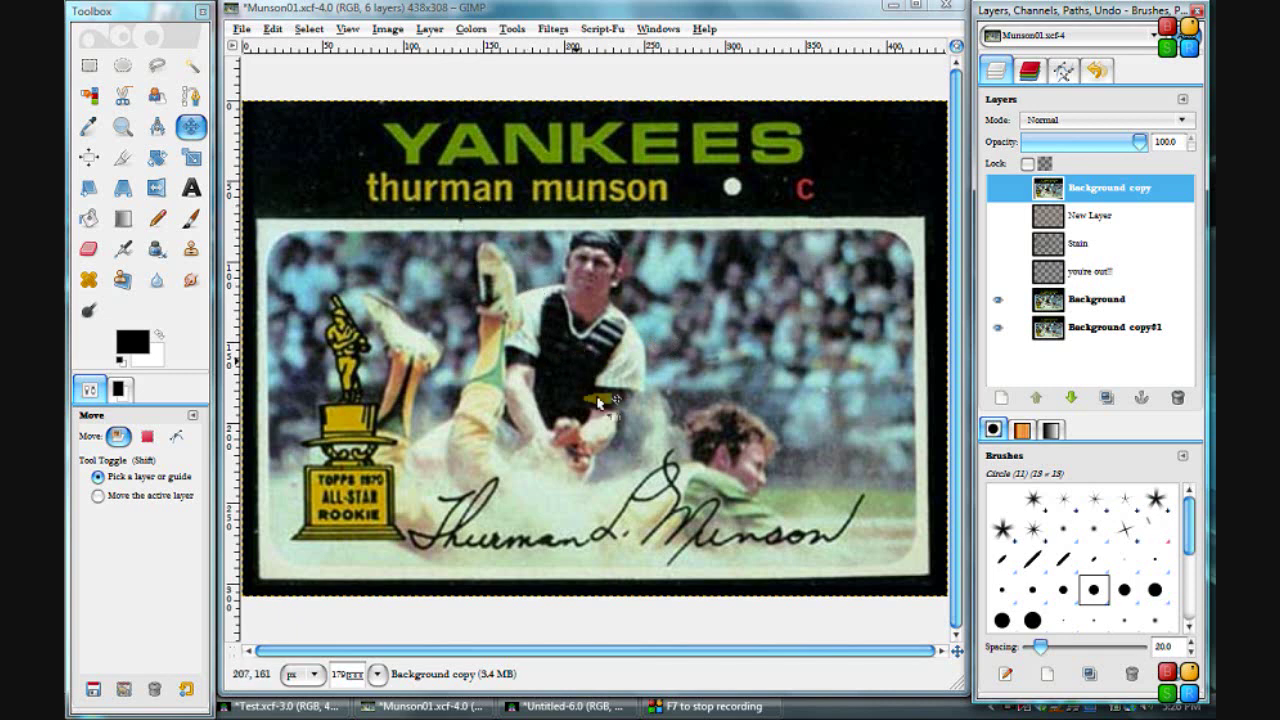
left_click(996, 300)
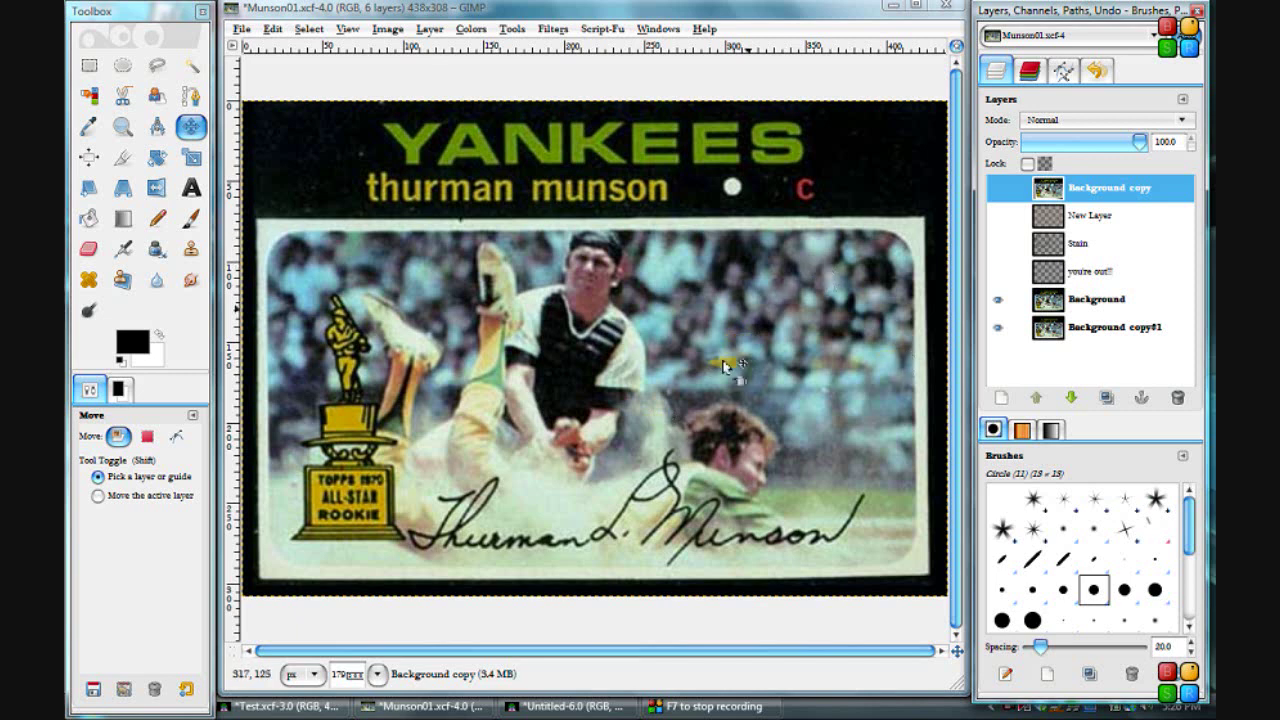
left_click_drag(1001, 305, 998, 333)
left_click(998, 327)
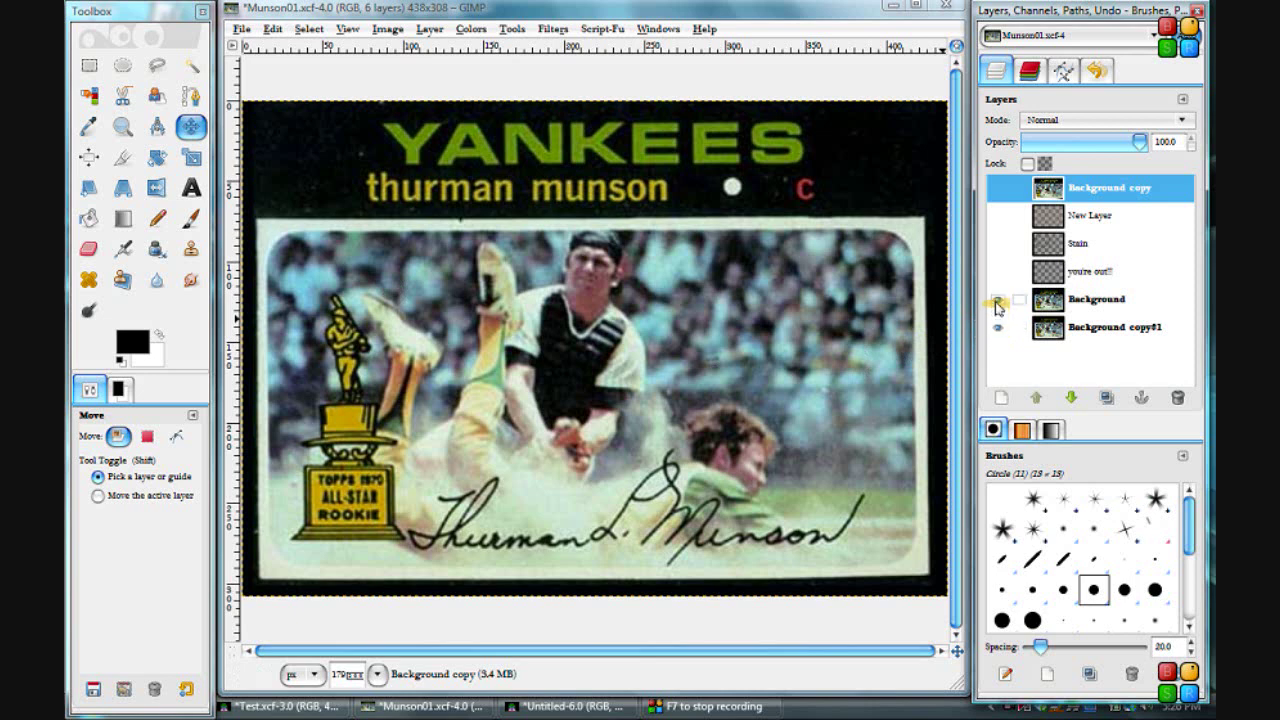
left_click(997, 299)
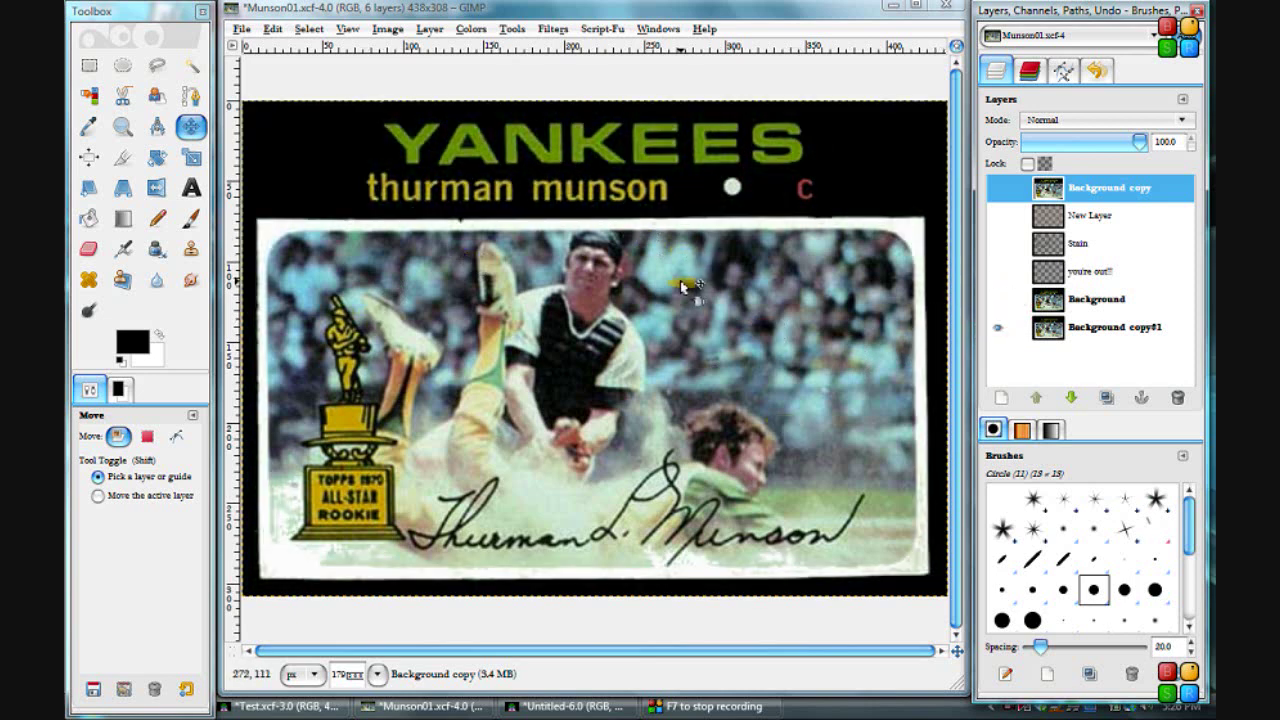
Show the Background, you're out!!, Stain and New Layer layers again, working up the layer stack
left_click(996, 300)
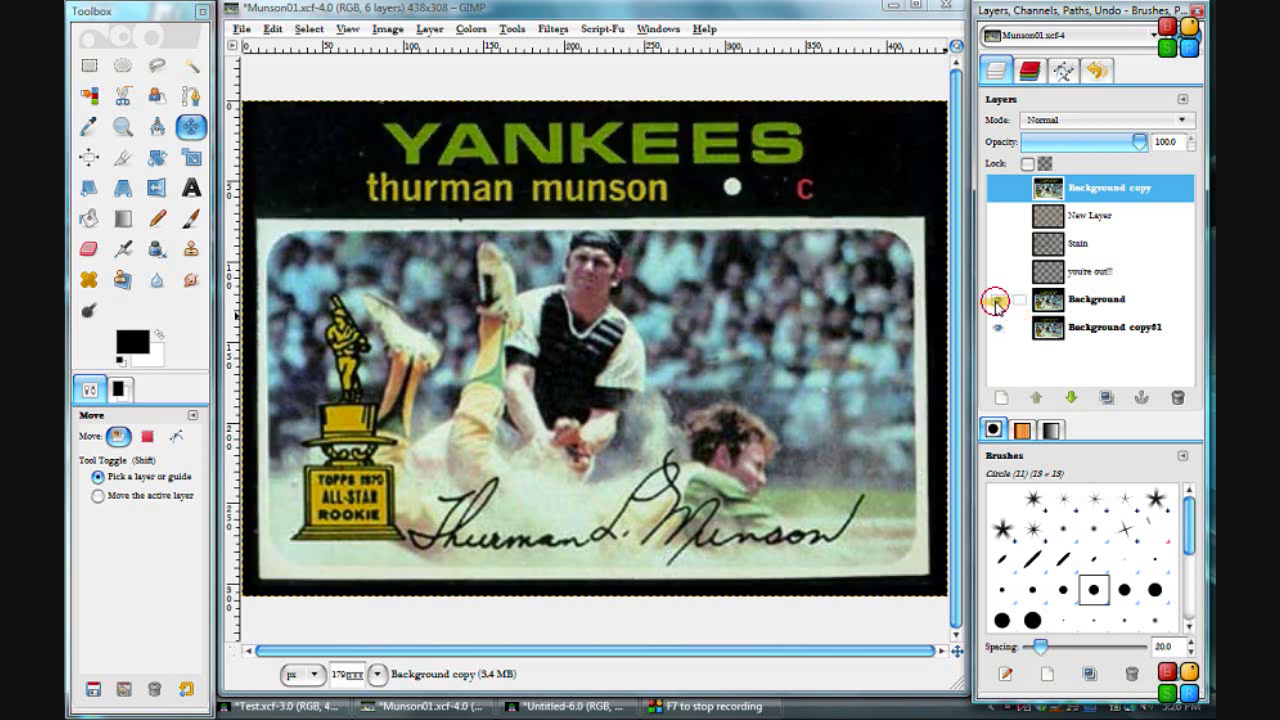
left_click(997, 271)
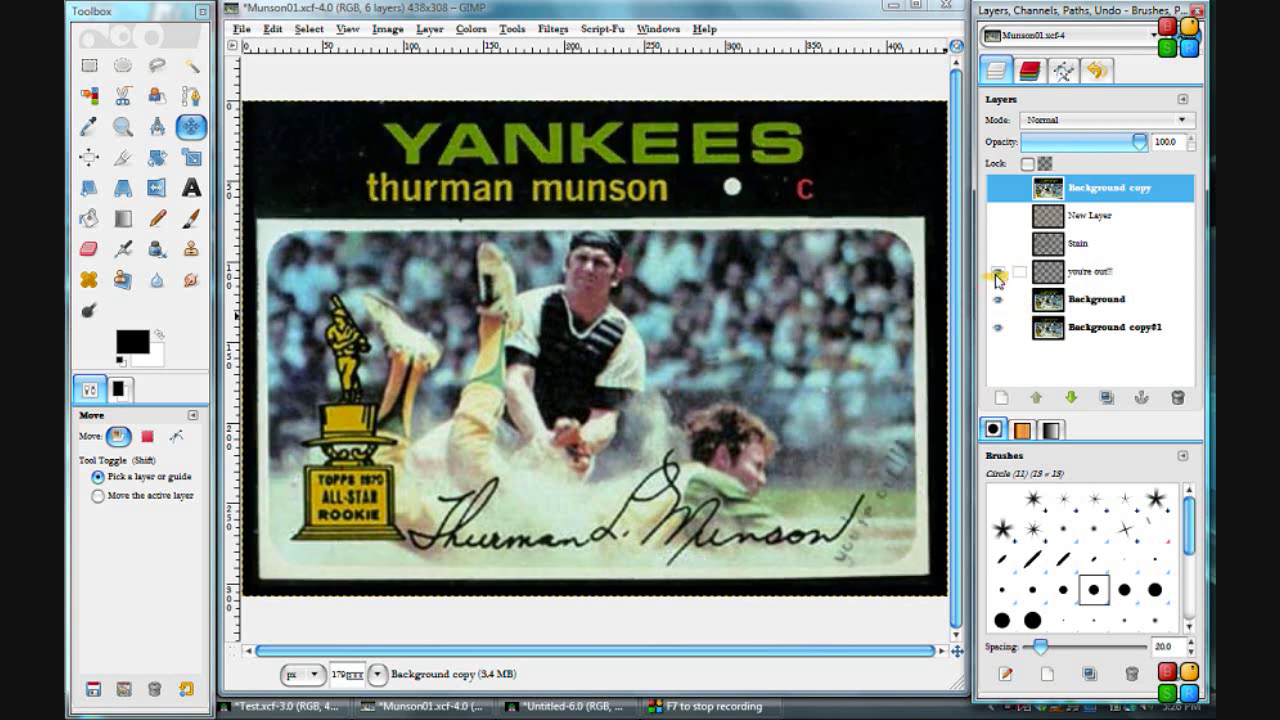
left_click(997, 243)
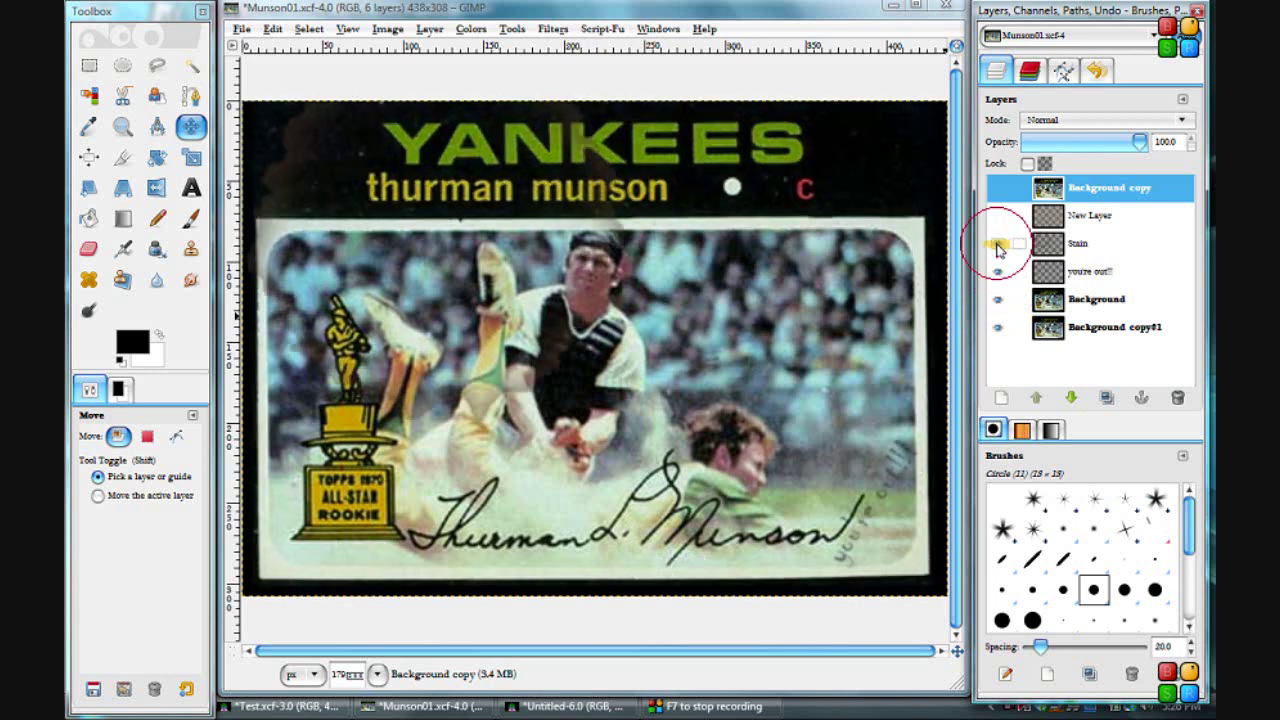
left_click(999, 218)
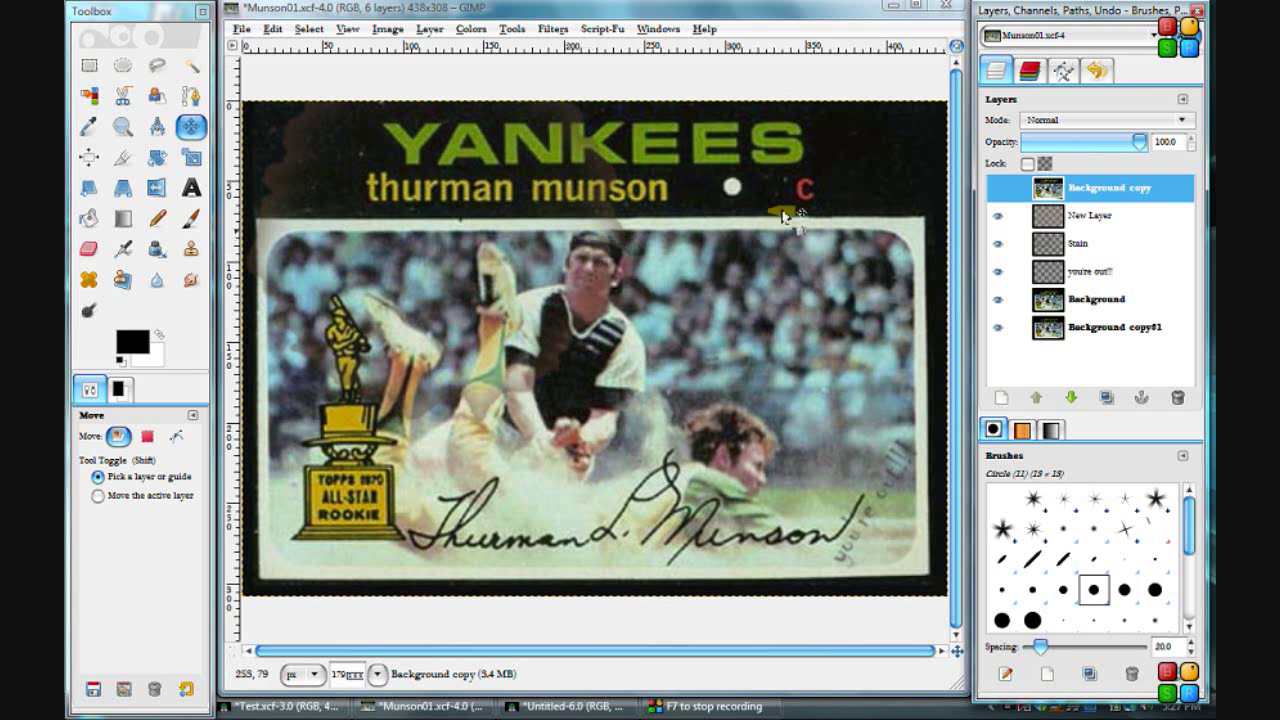
Show and hide the Background copy layer twice to compare the restored card with the damaged one
left_click(997, 190)
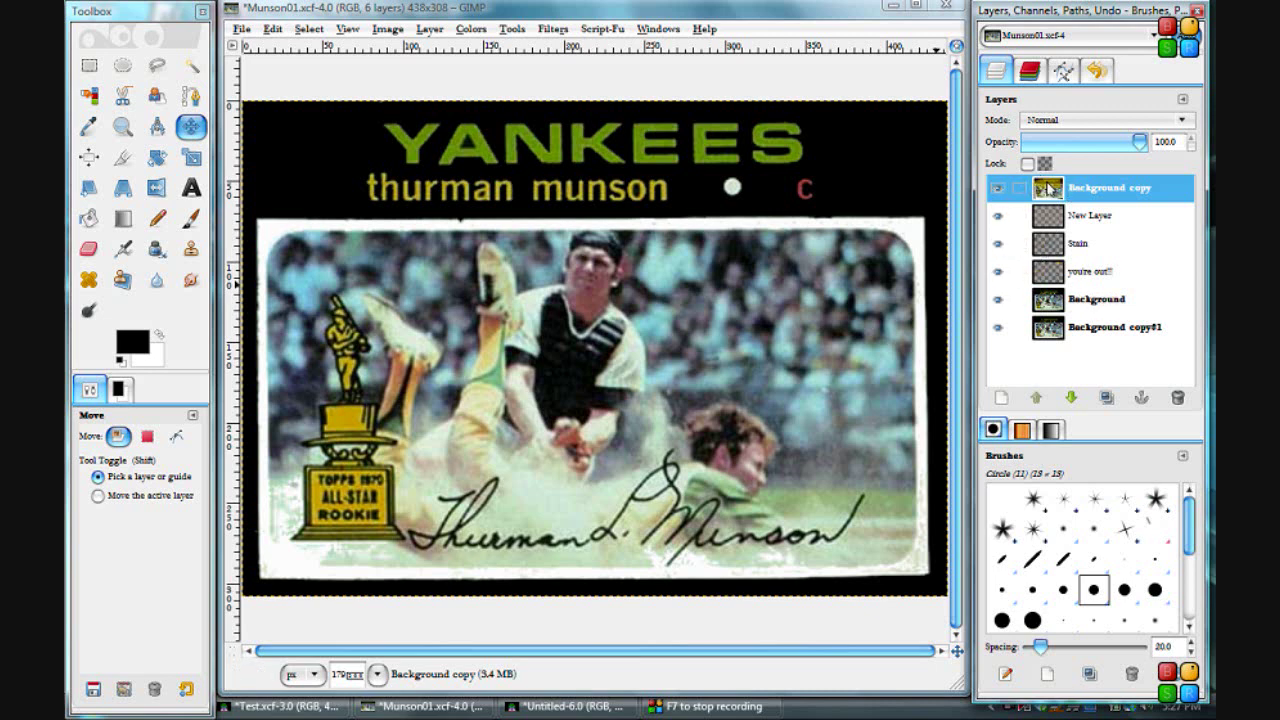
left_click(997, 189)
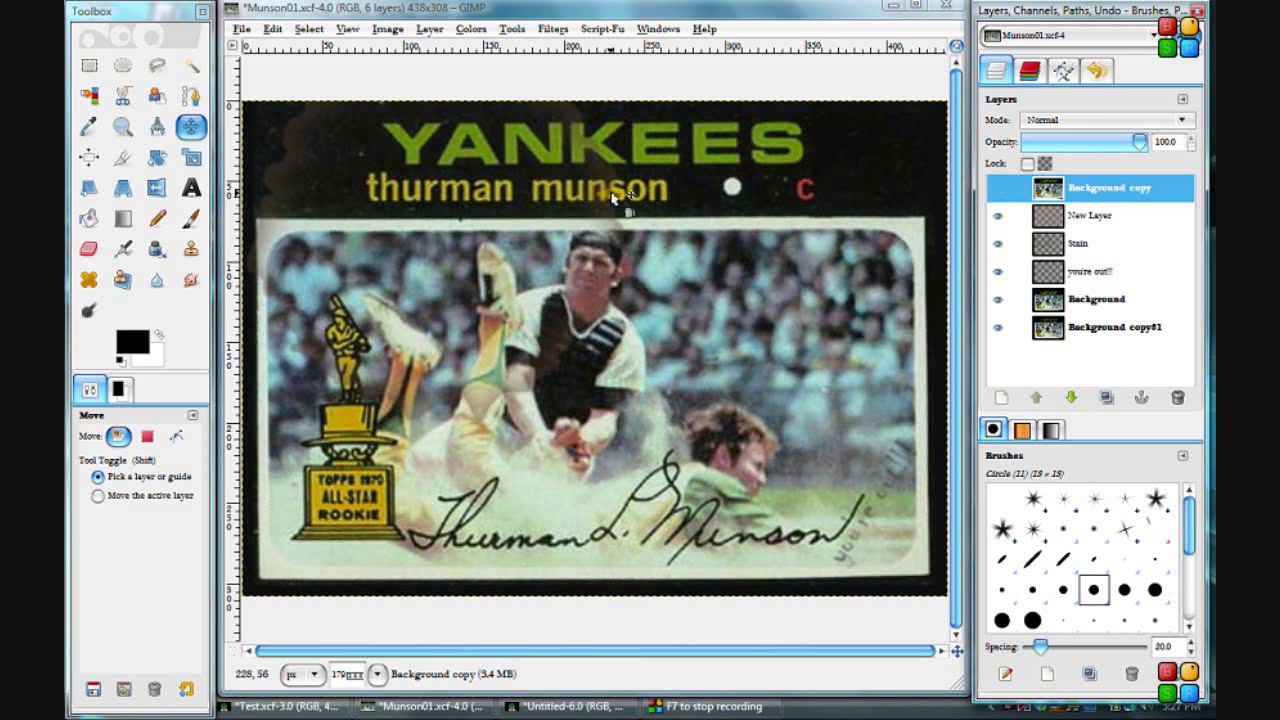
left_click(999, 189)
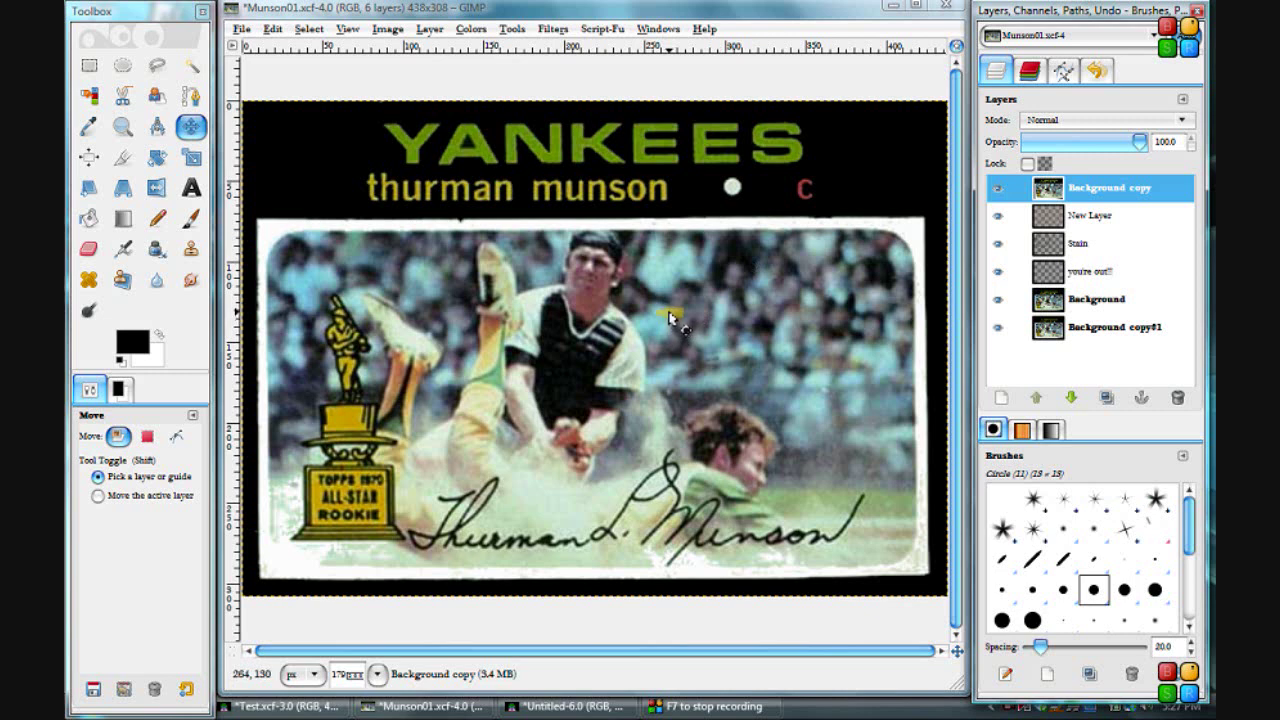
left_click(996, 189)
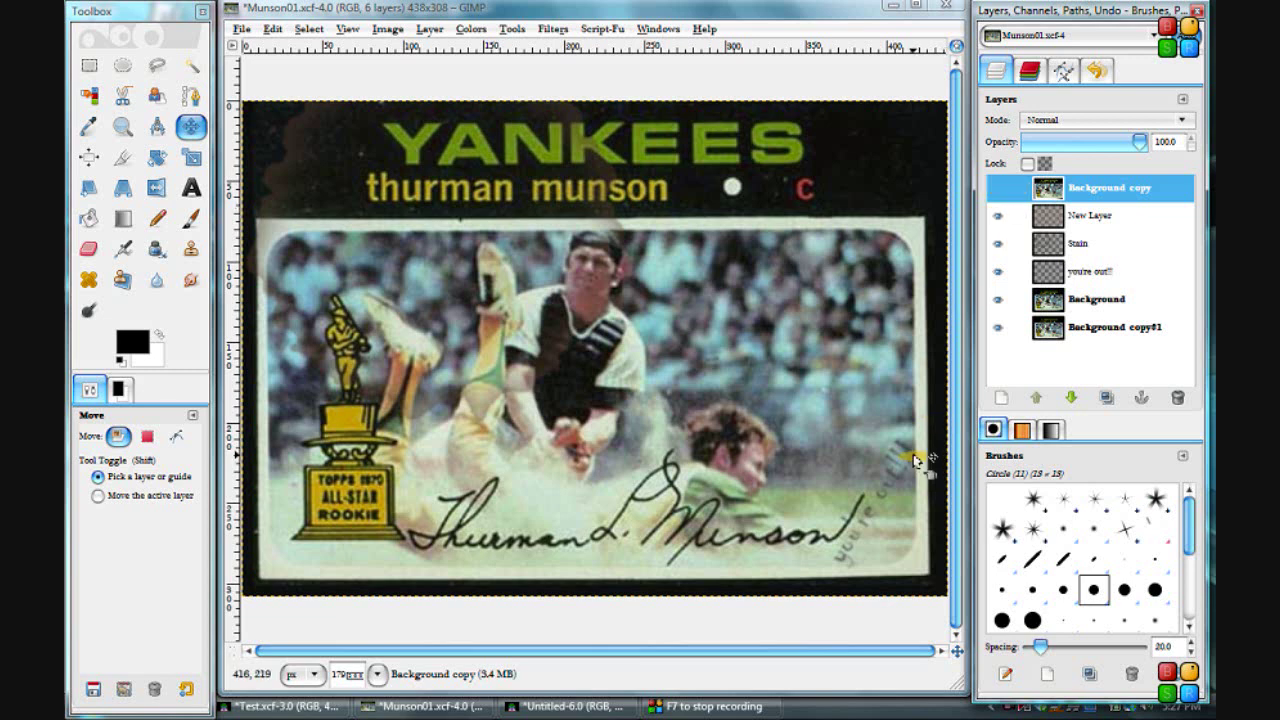
Duplicate the Background copy#1 layer and delete the duplicate
right_click(1050, 336)
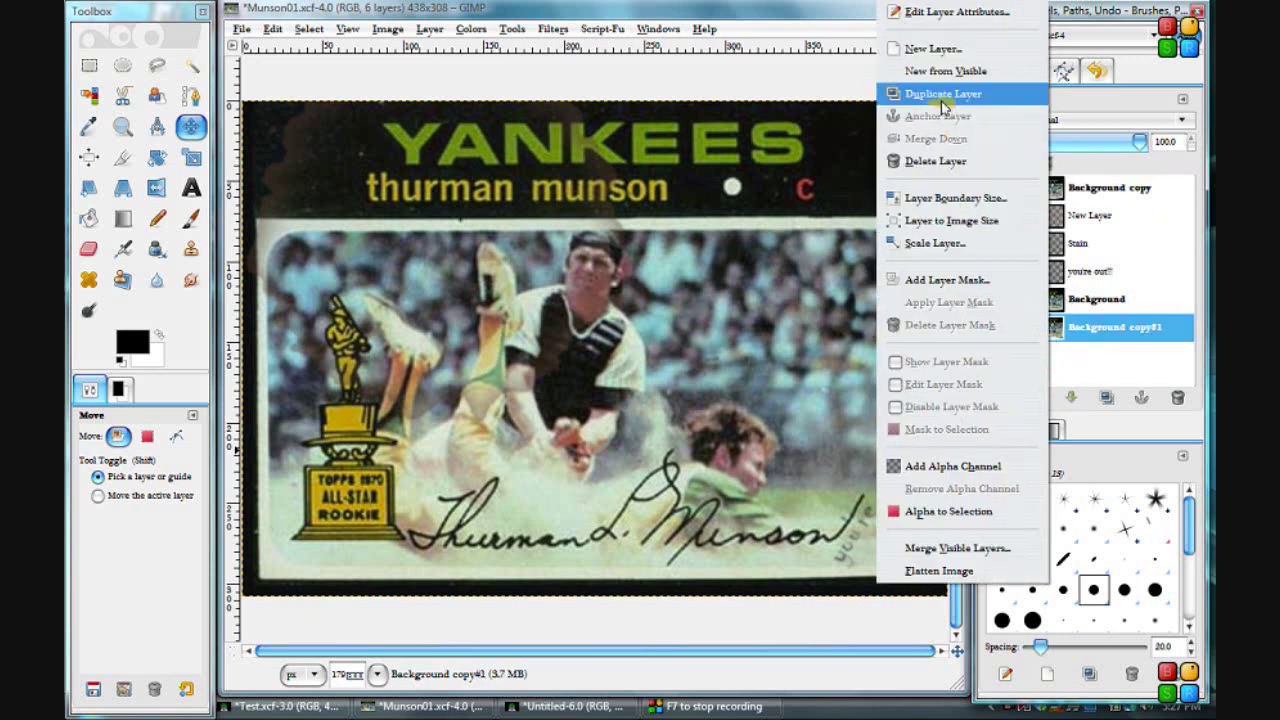
left_click(1092, 367)
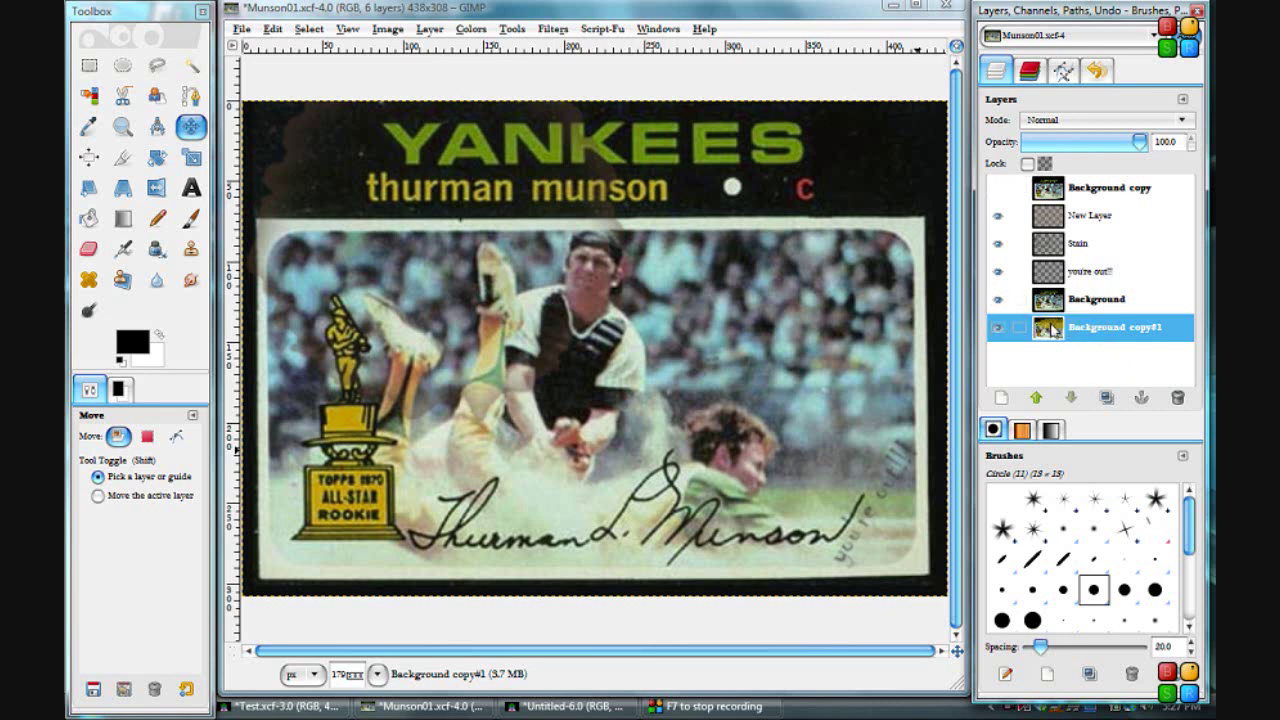
left_click(1107, 401)
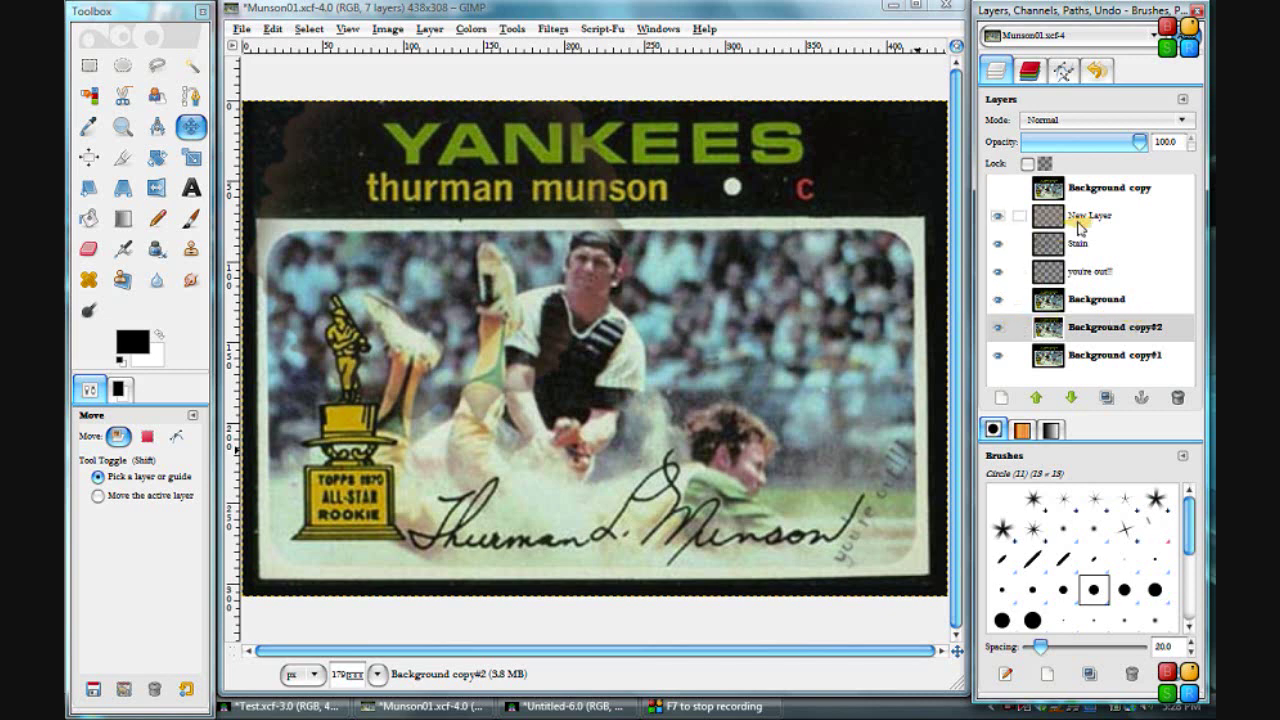
left_click(1177, 400)
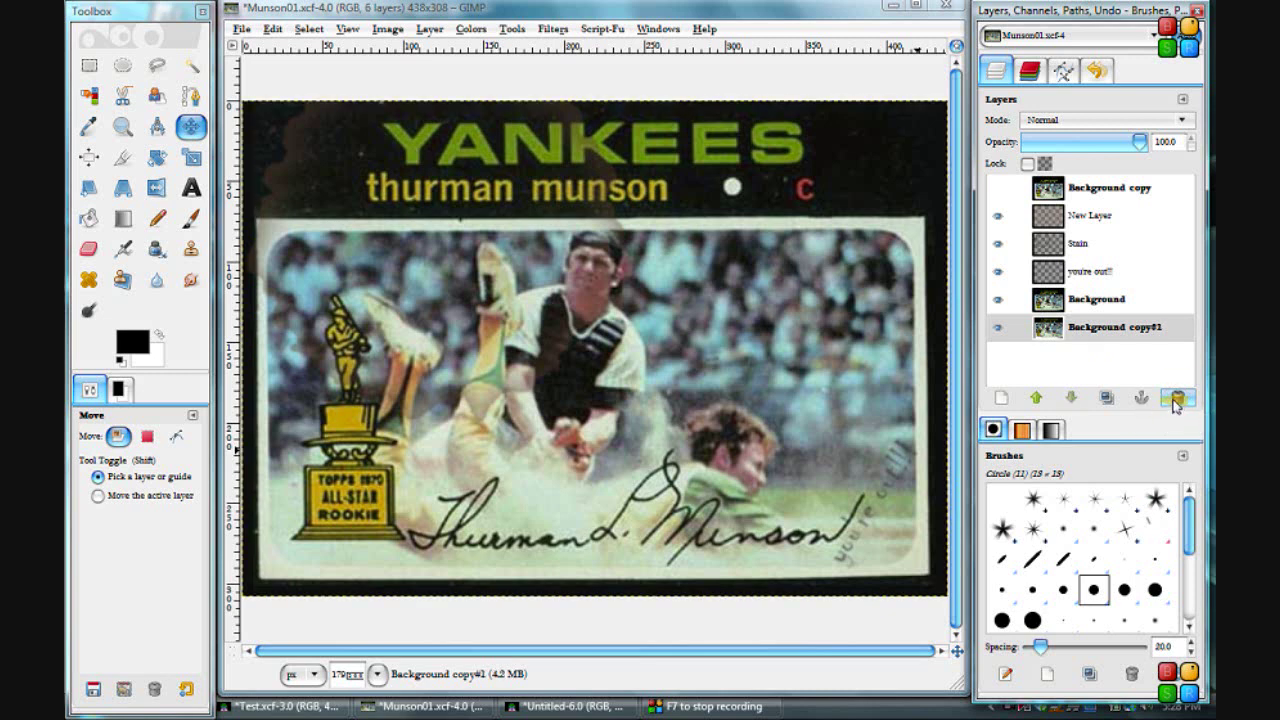
Raise the Background copy#1 layer step by step until it sits directly beneath the Background copy layer
left_click(1037, 400)
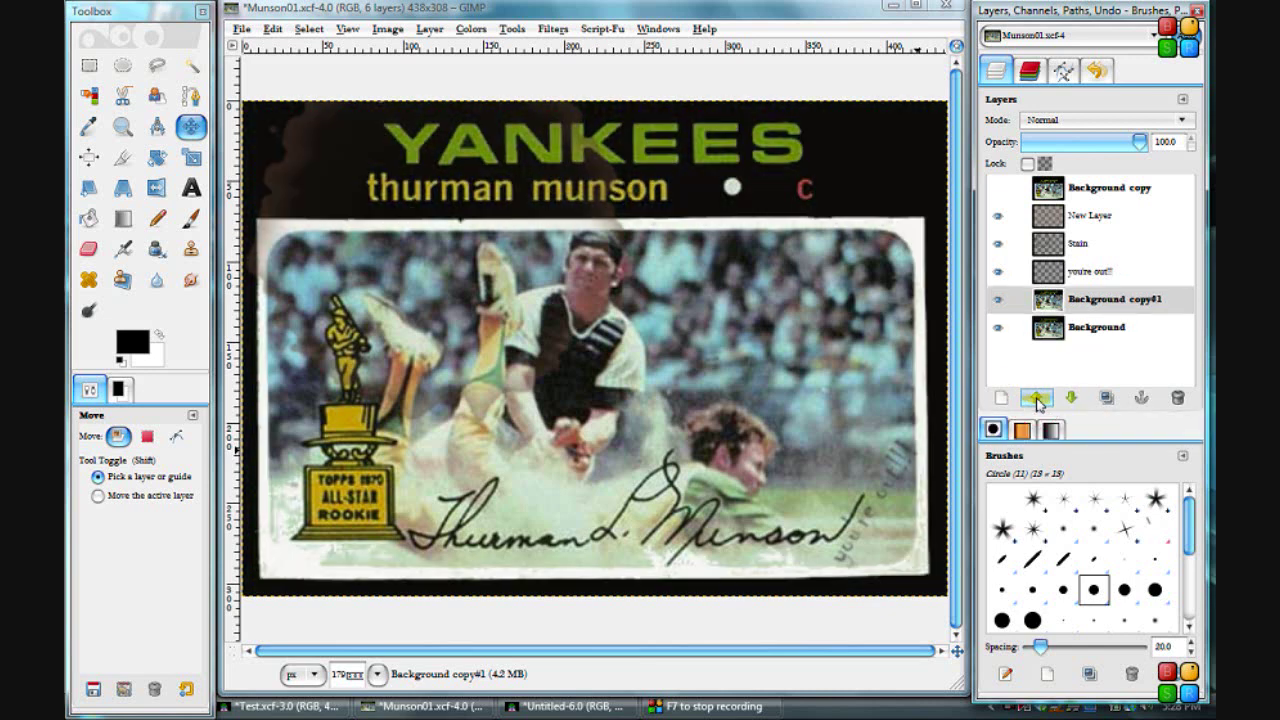
left_click(1037, 400)
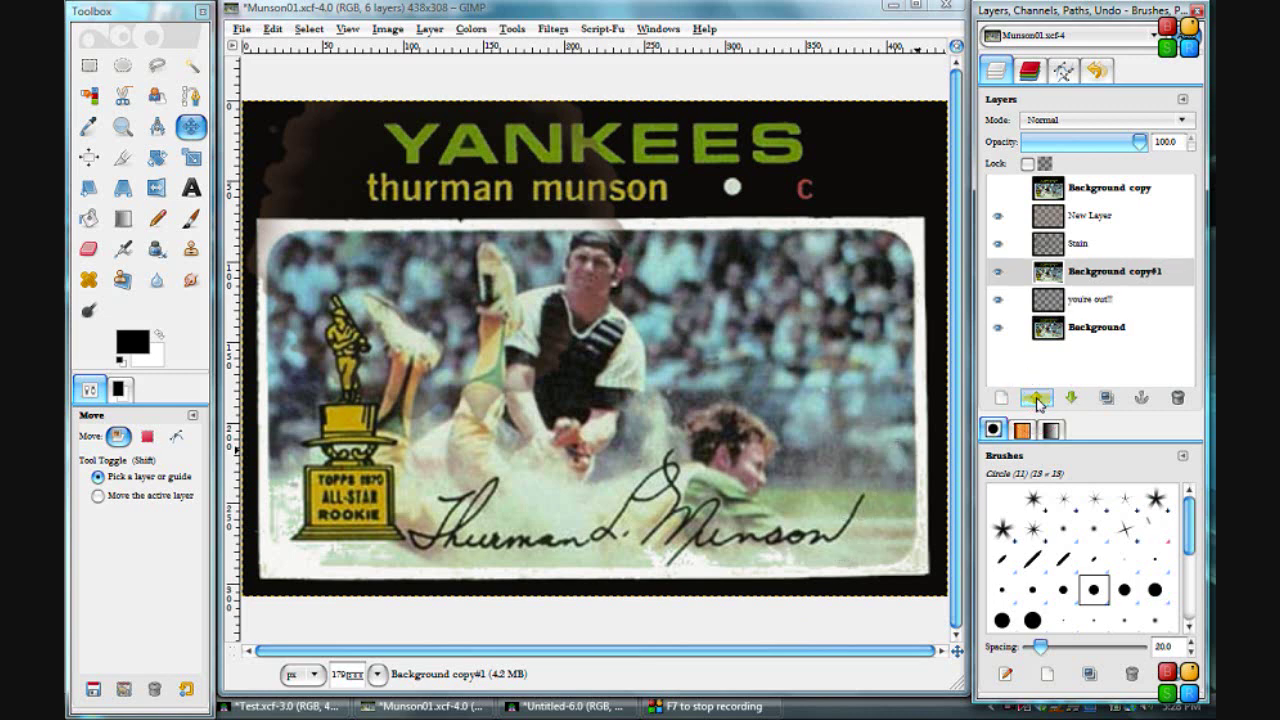
left_click(1037, 400)
left_click(1037, 400)
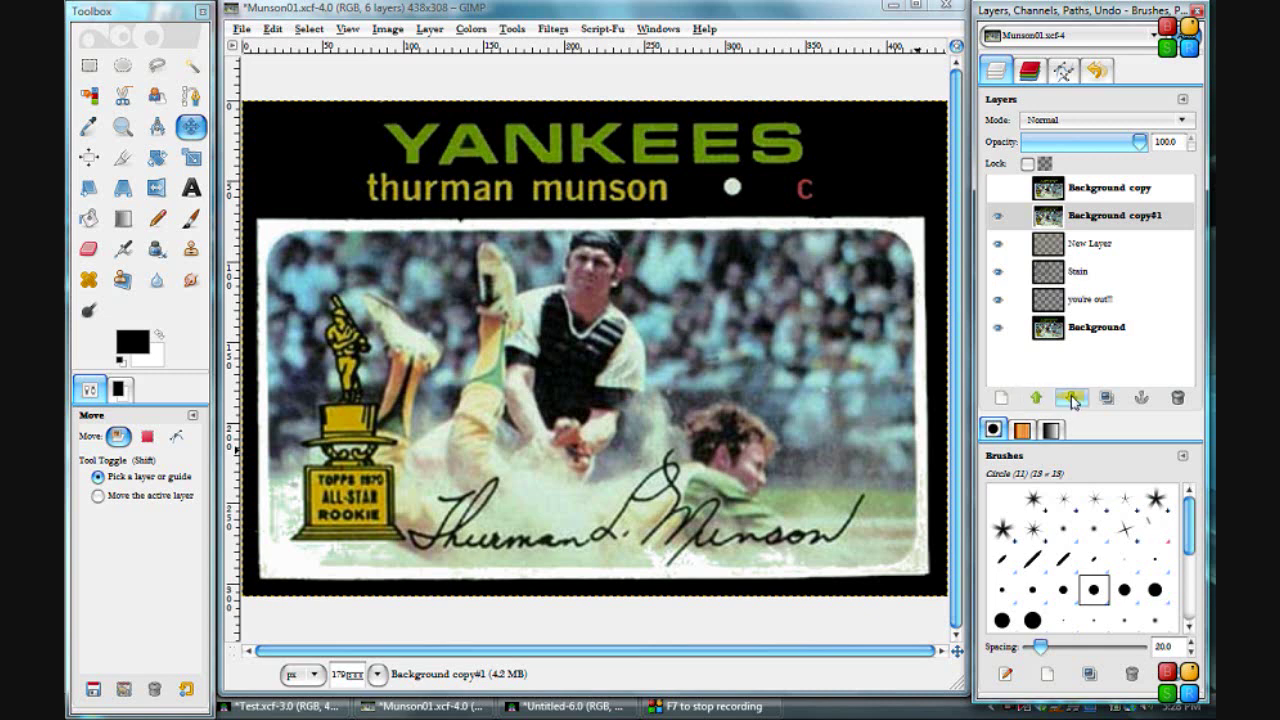
Lower the Background copy#1 layer to the bottom of the stack, including one trip to the very top and back
left_click(1071, 398)
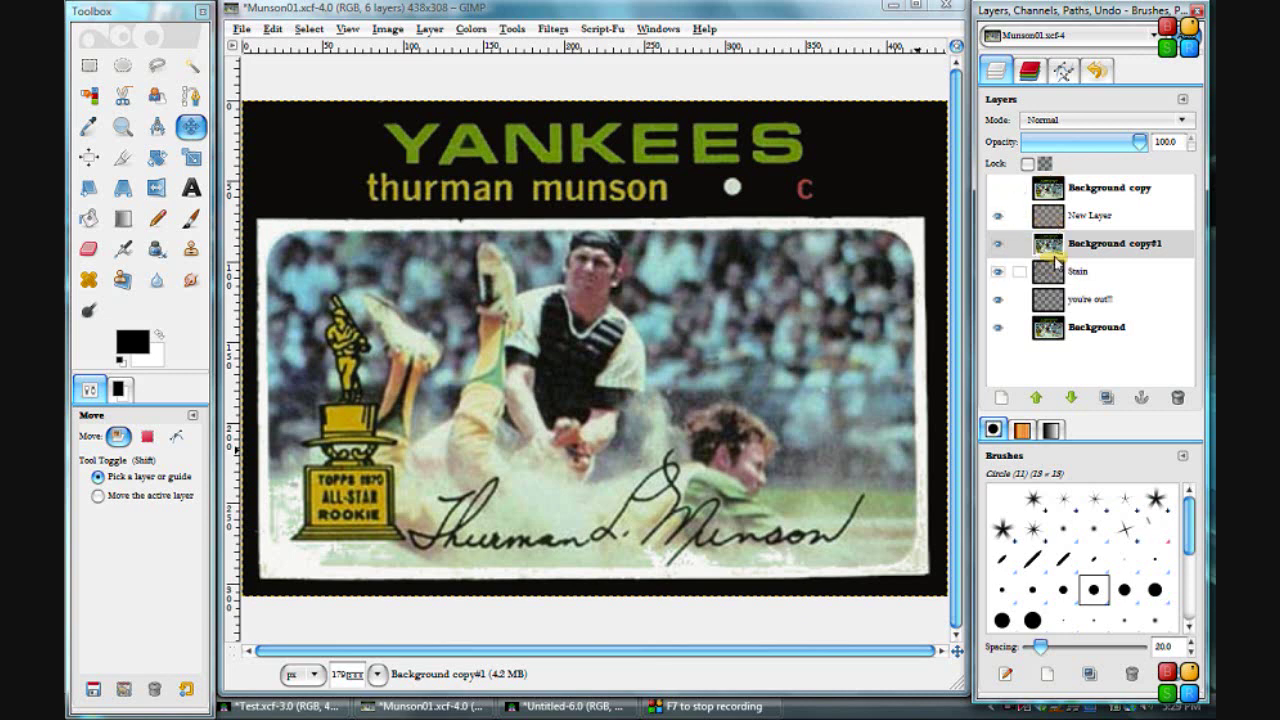
left_click(1072, 399, "shift")
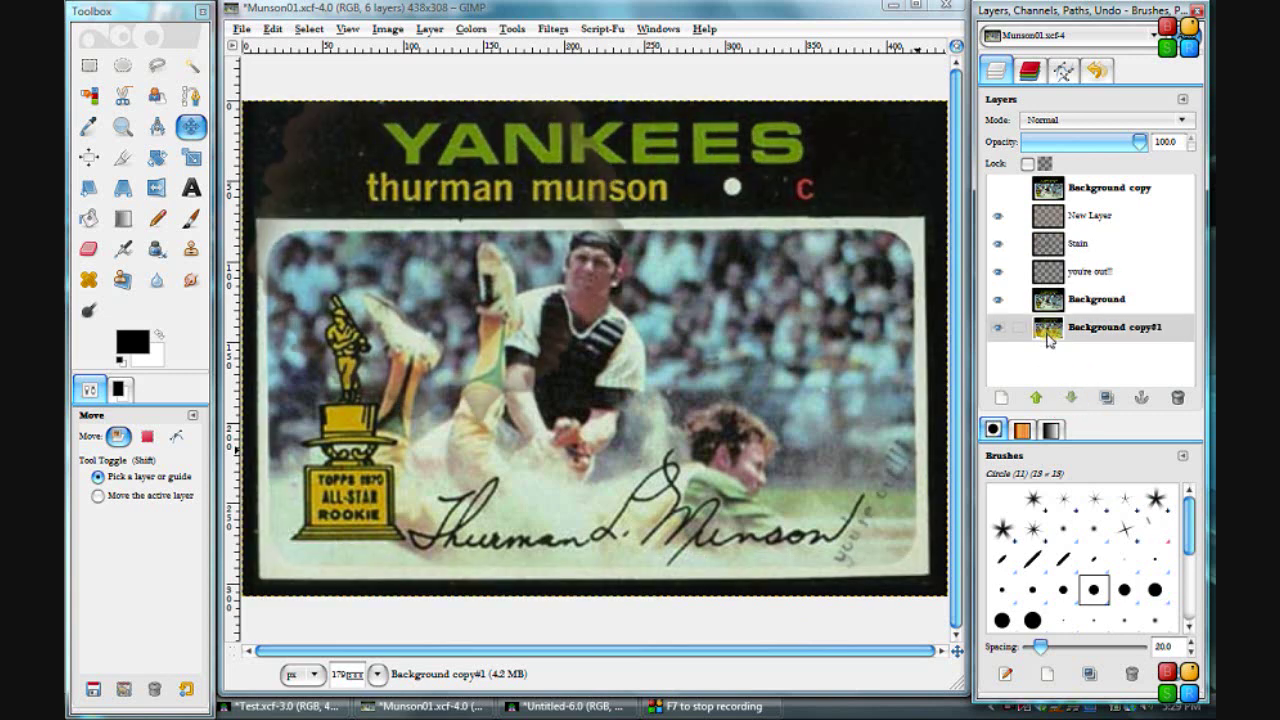
left_click(1038, 400, "shift")
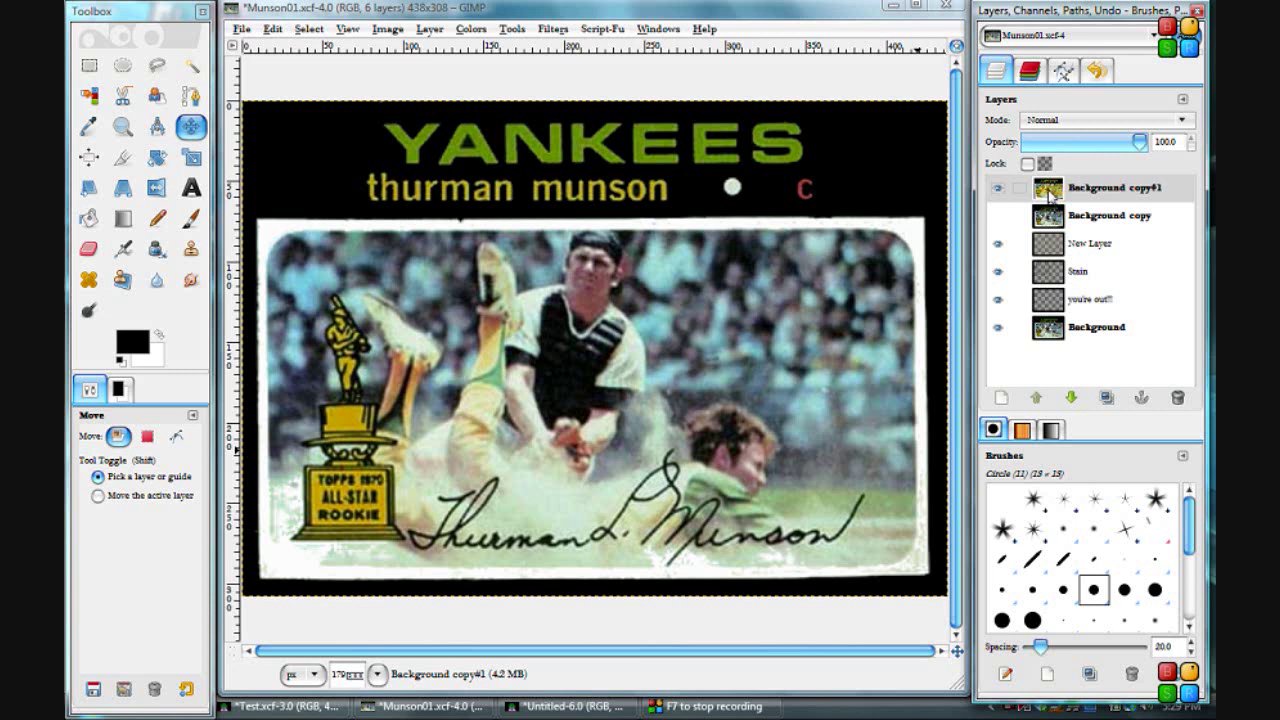
left_click(1072, 400, "shift")
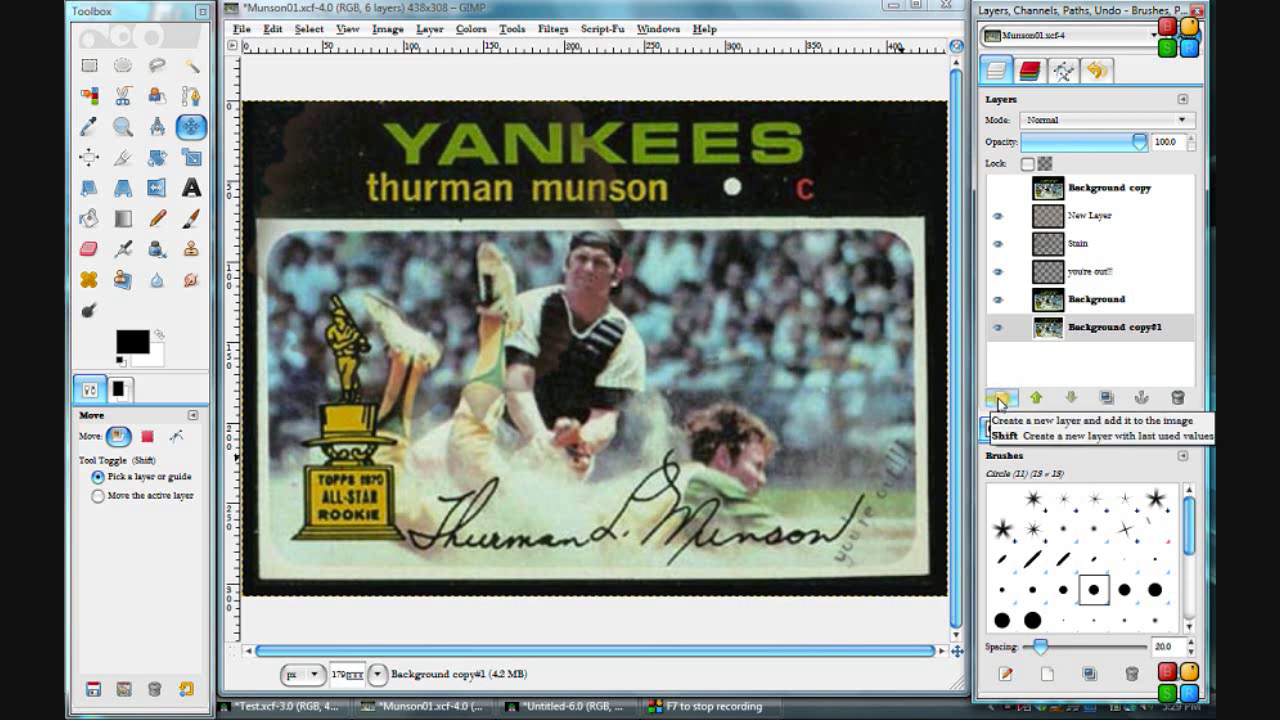
Create a new 438 × 308 px layer with Transparency fill directly above the Background copy#1 layer
left_click(1000, 400)
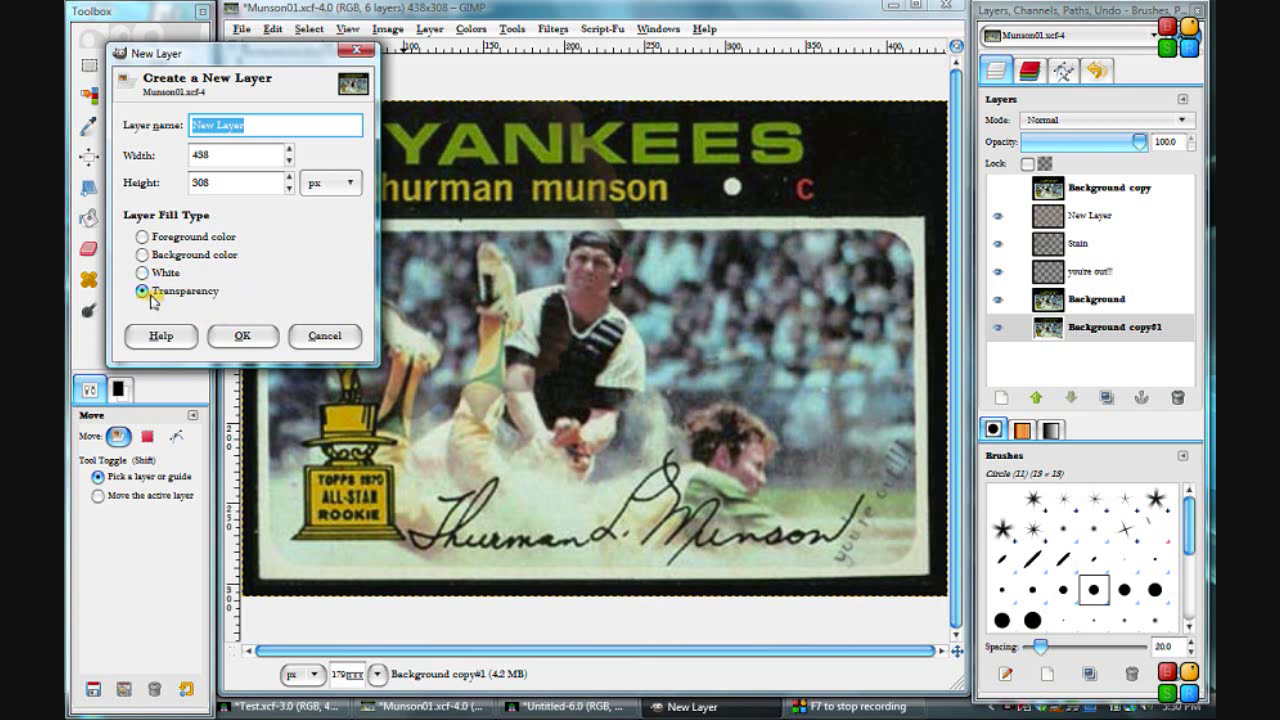
left_click(224, 334)
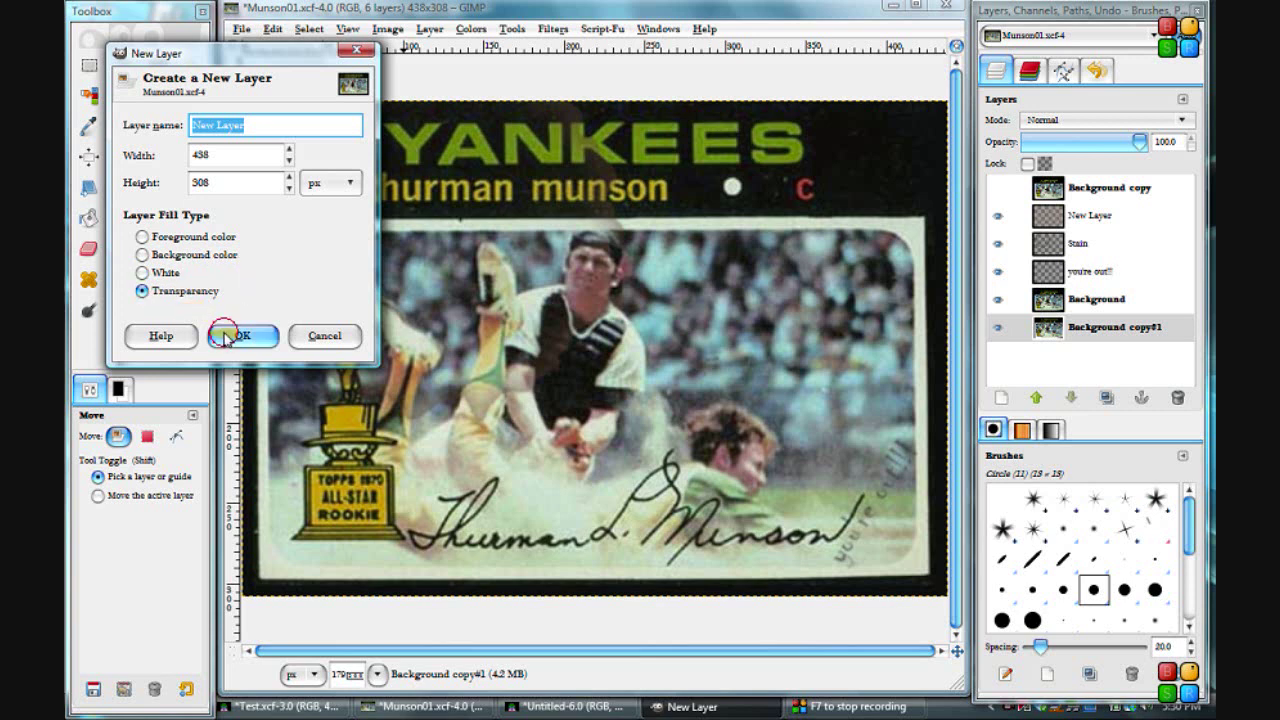
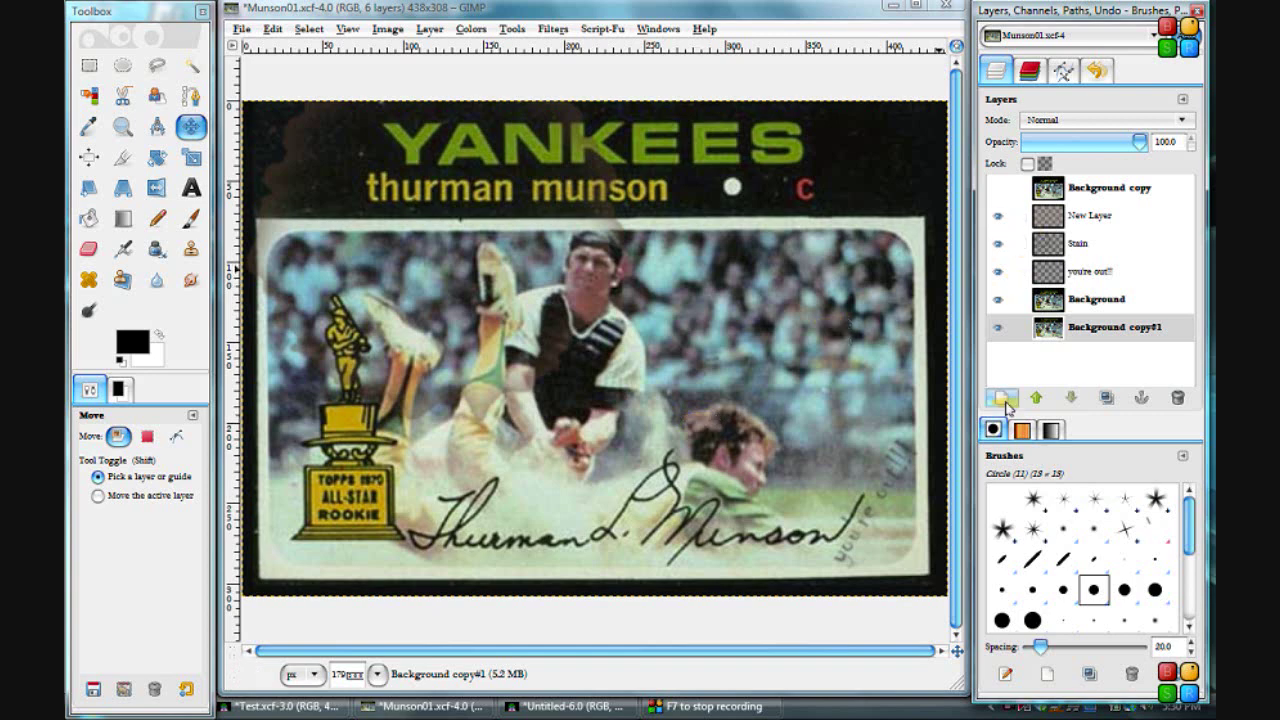
left_click(1004, 398)
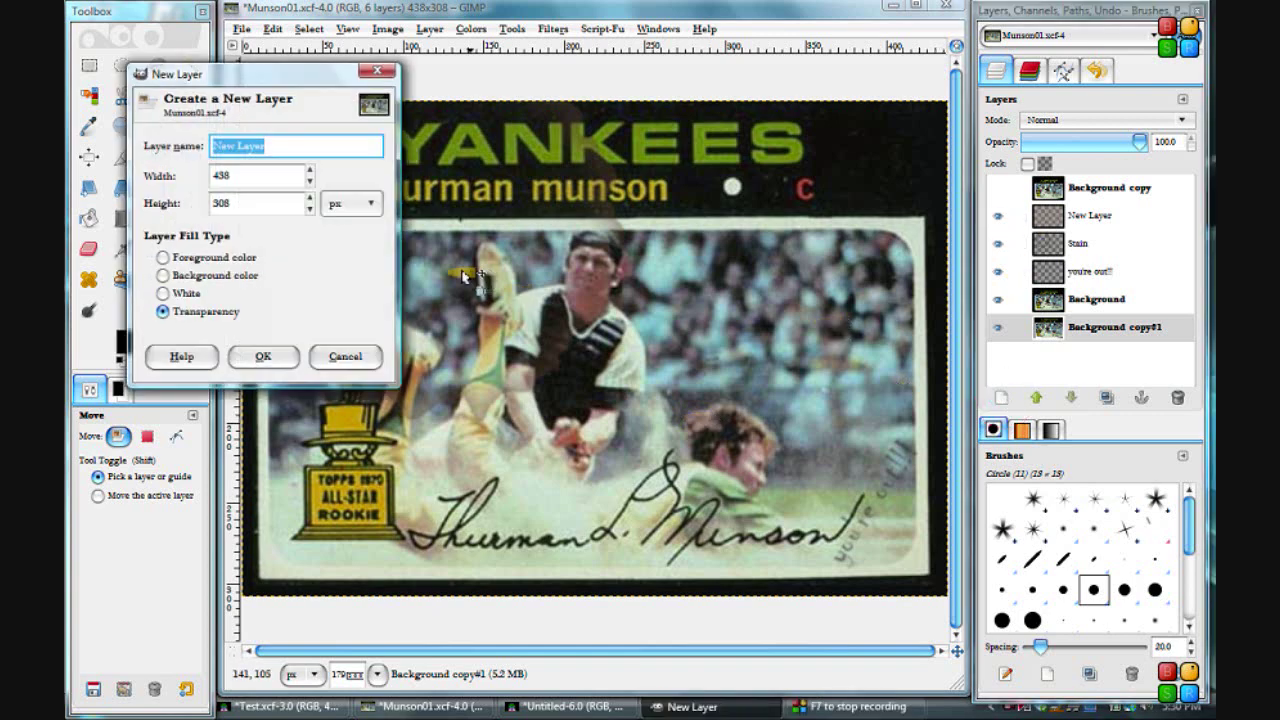
left_click(263, 356)
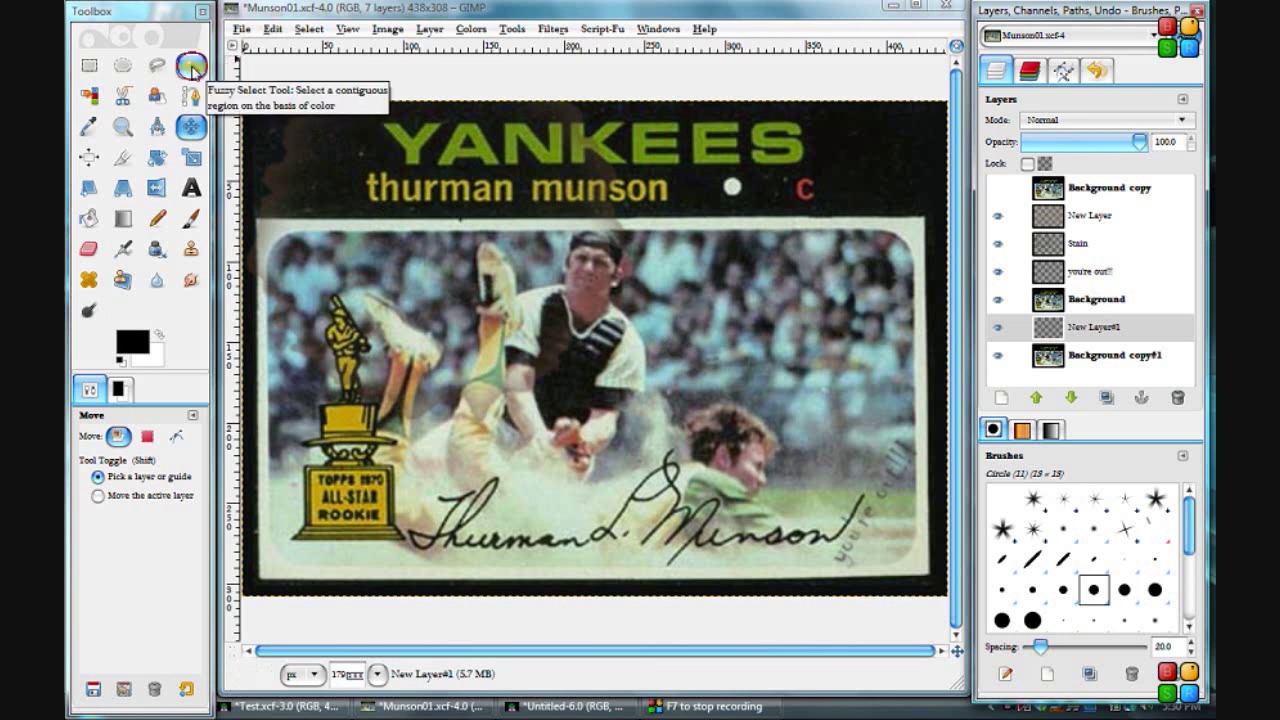
Select the green YANKEES lettering by color on the Background copy#1 layer and copy it
left_click(192, 67)
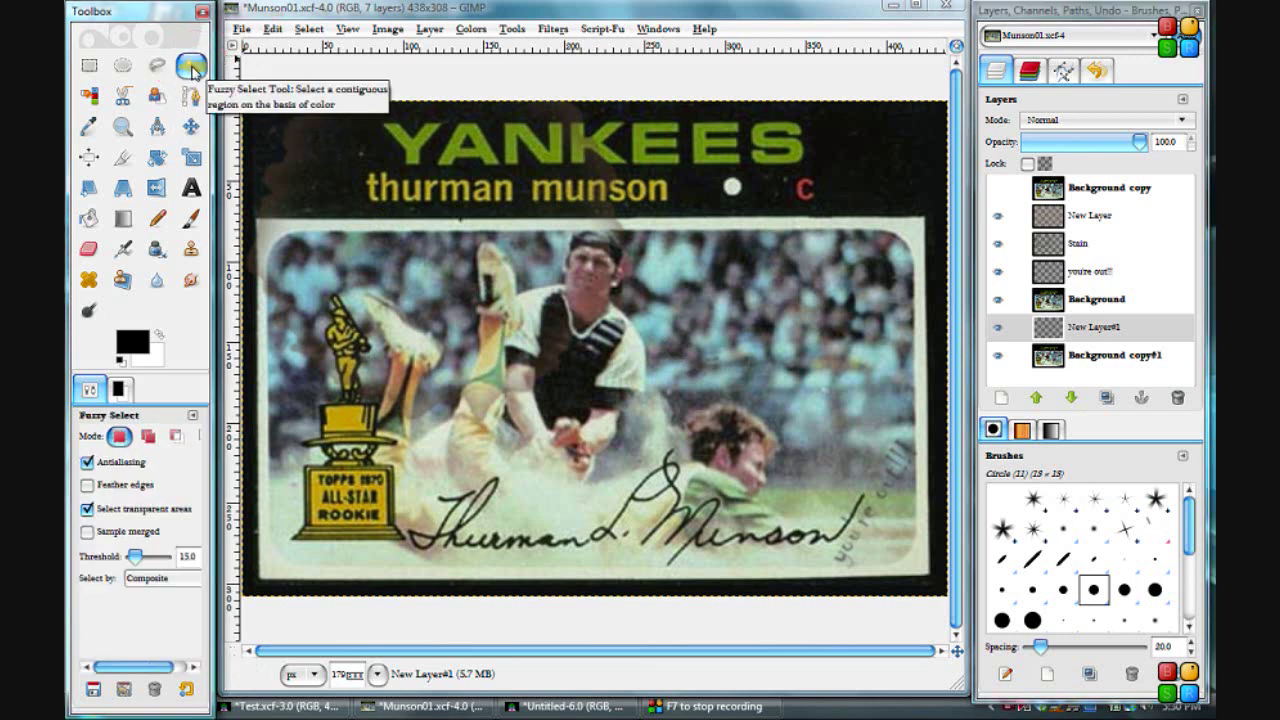
left_click(412, 153)
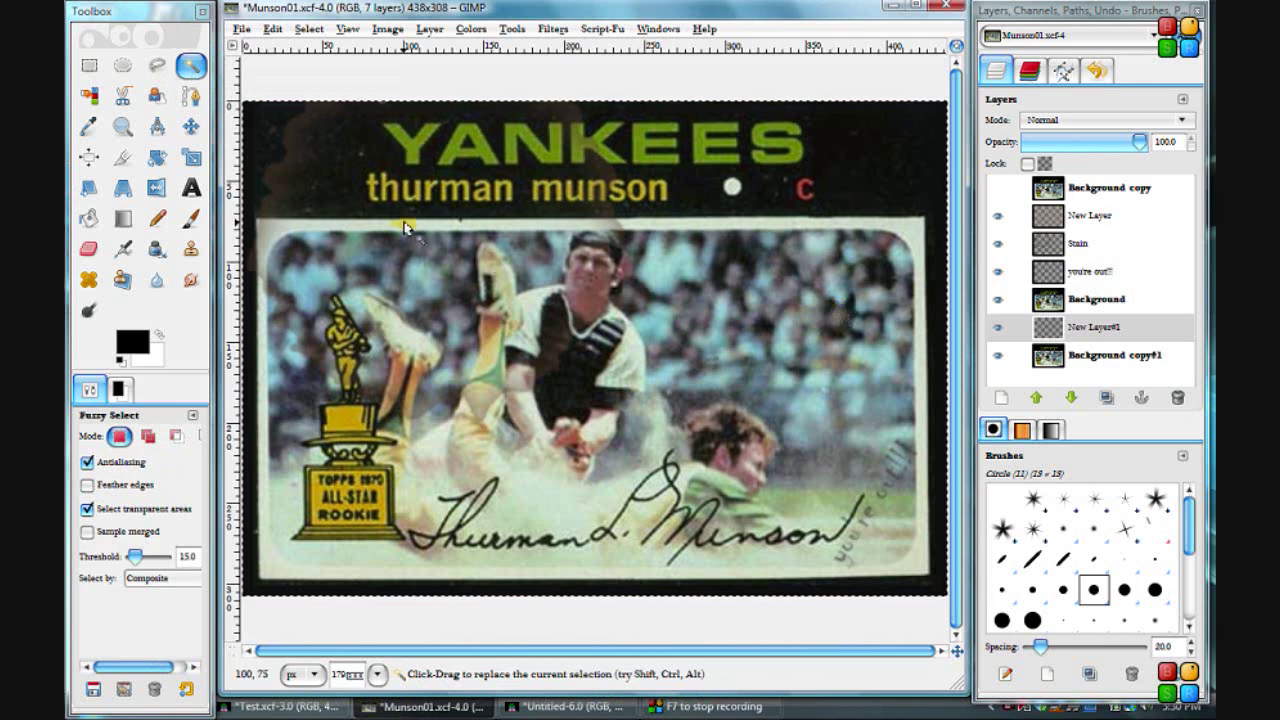
key("shift+o")
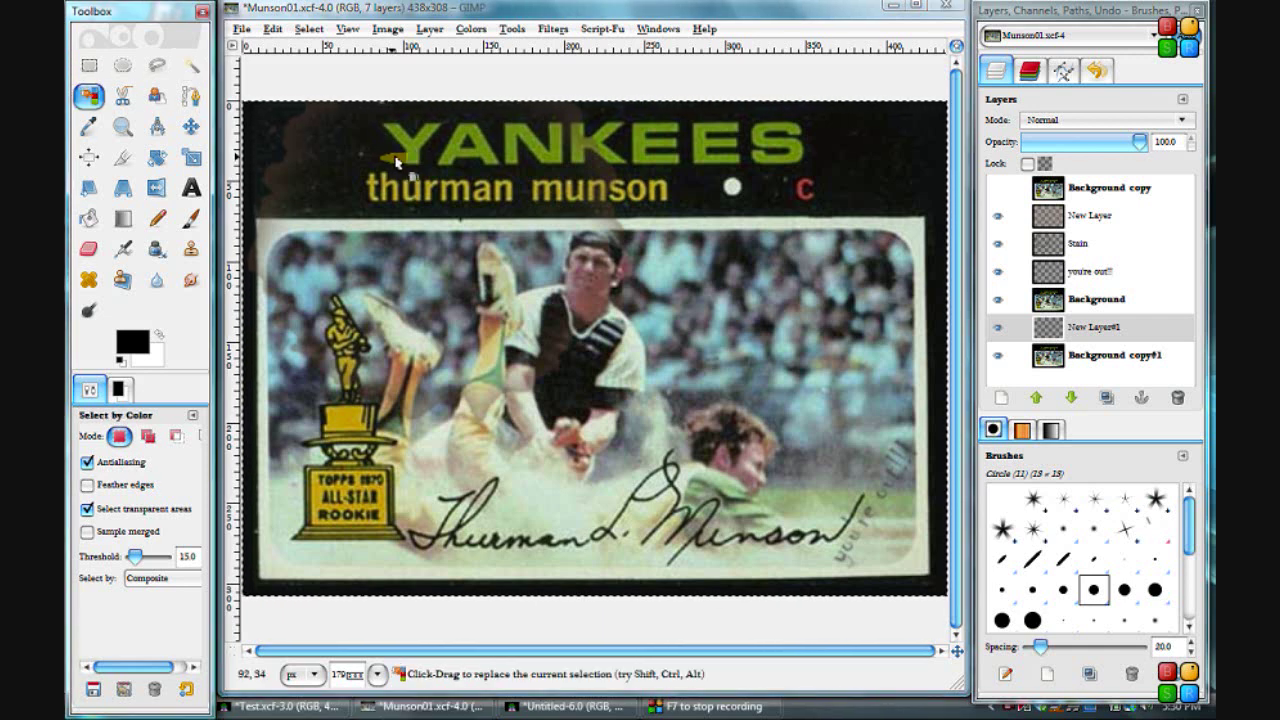
left_click(1070, 358)
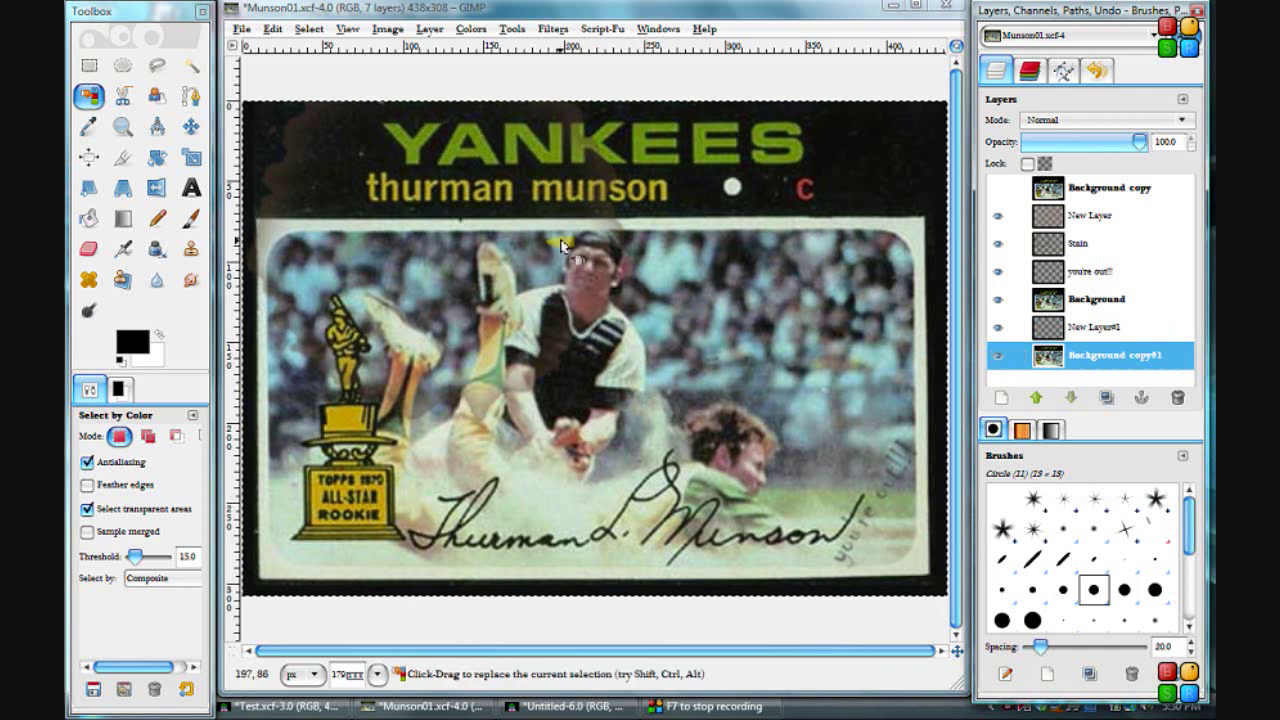
left_click(410, 141)
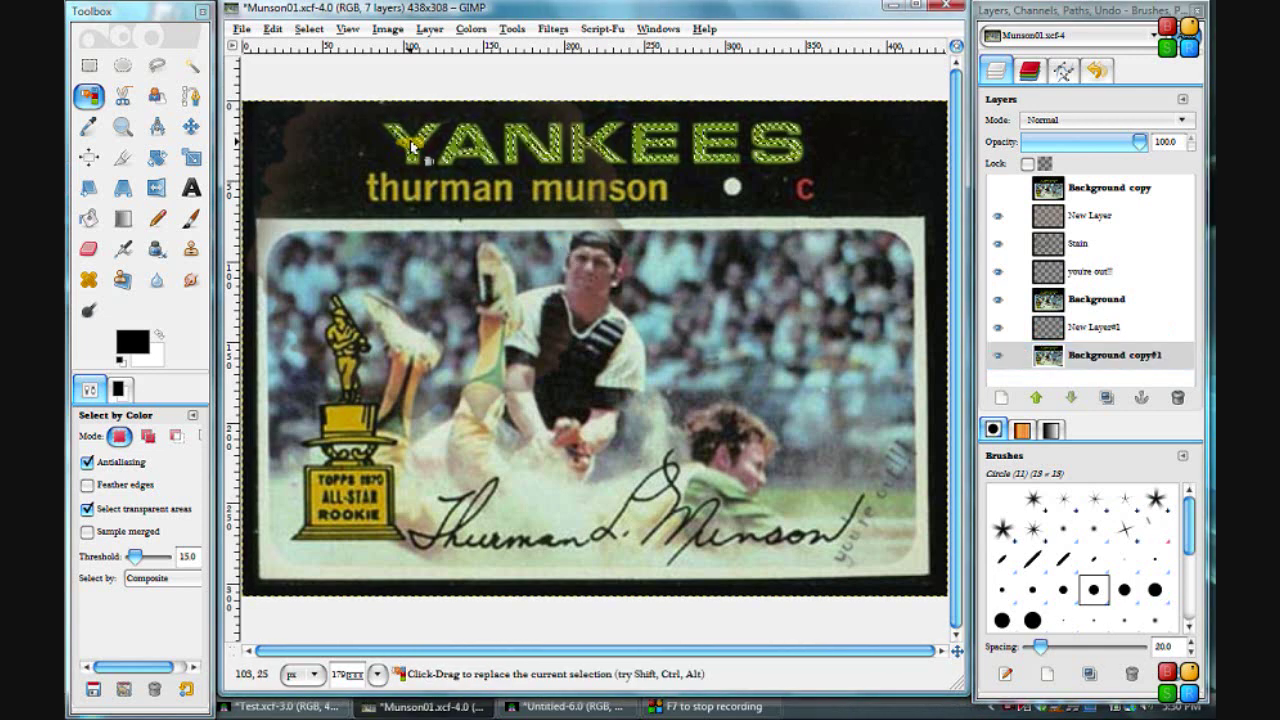
key("ctrl+c")
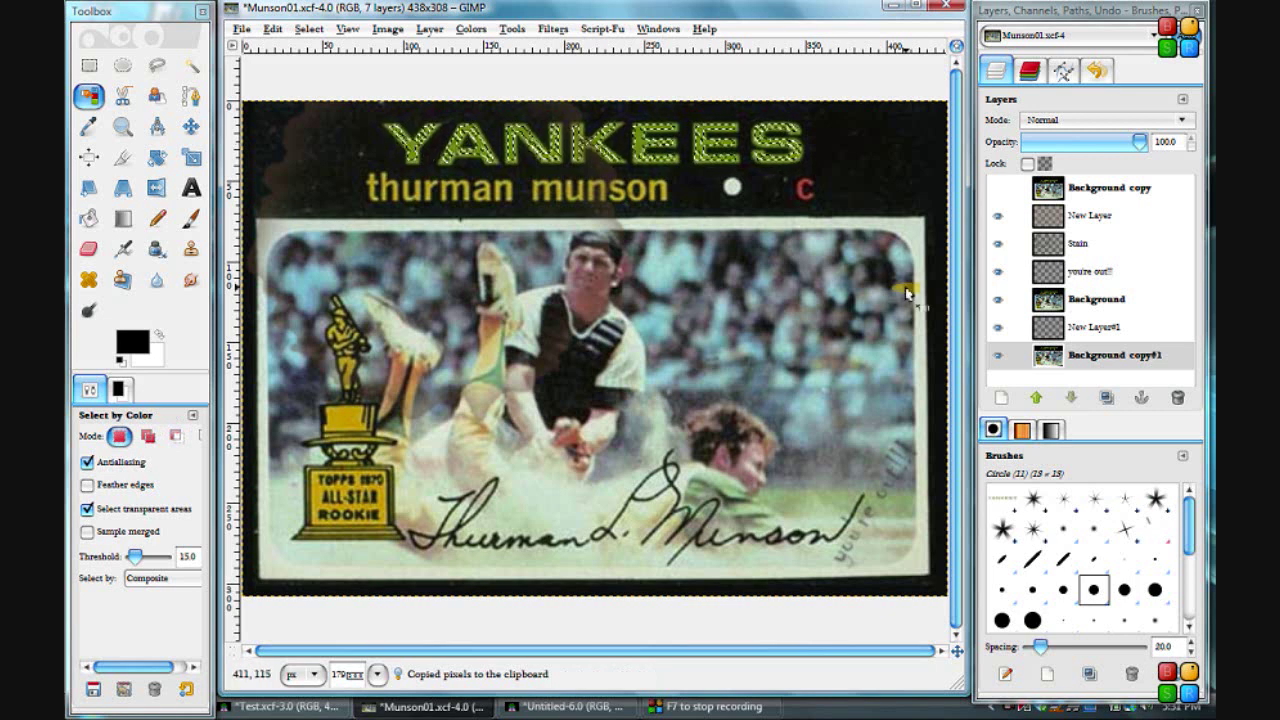
Move New Layer#1 up the stack to directly beneath the Background copy layer and clear the selection
left_click(1045, 330)
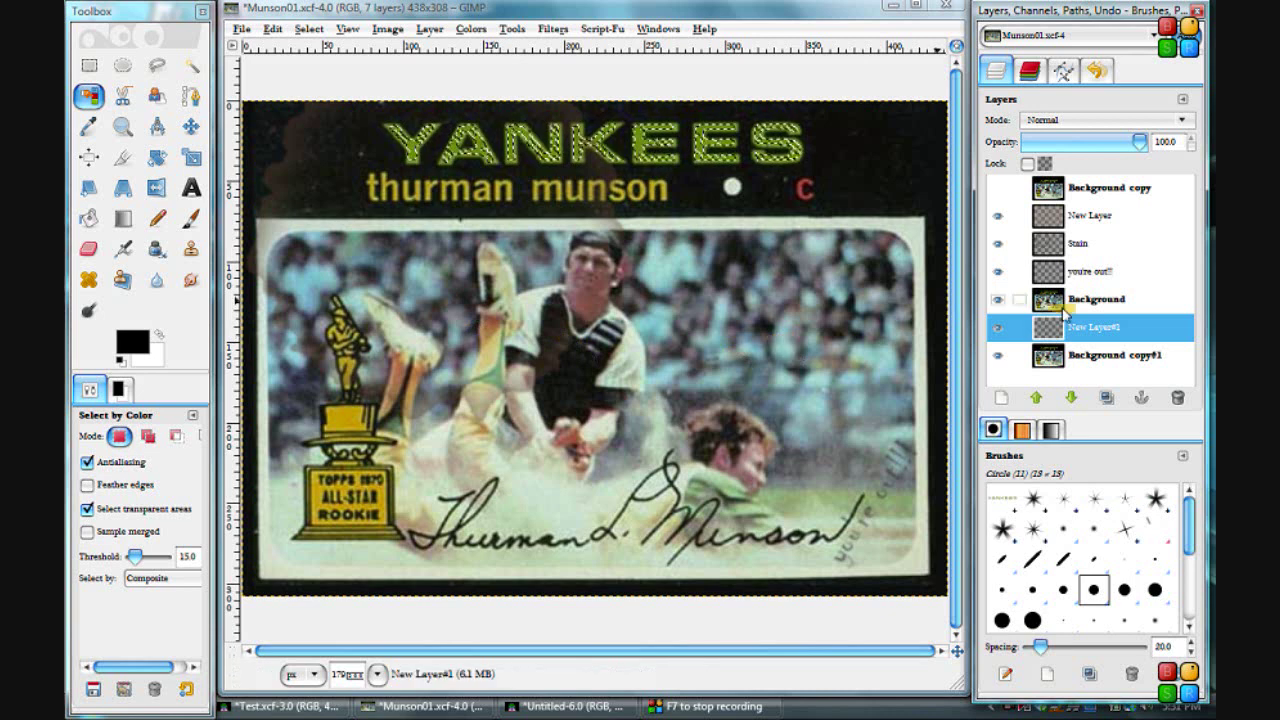
left_click_drag(1050, 330, 1047, 215)
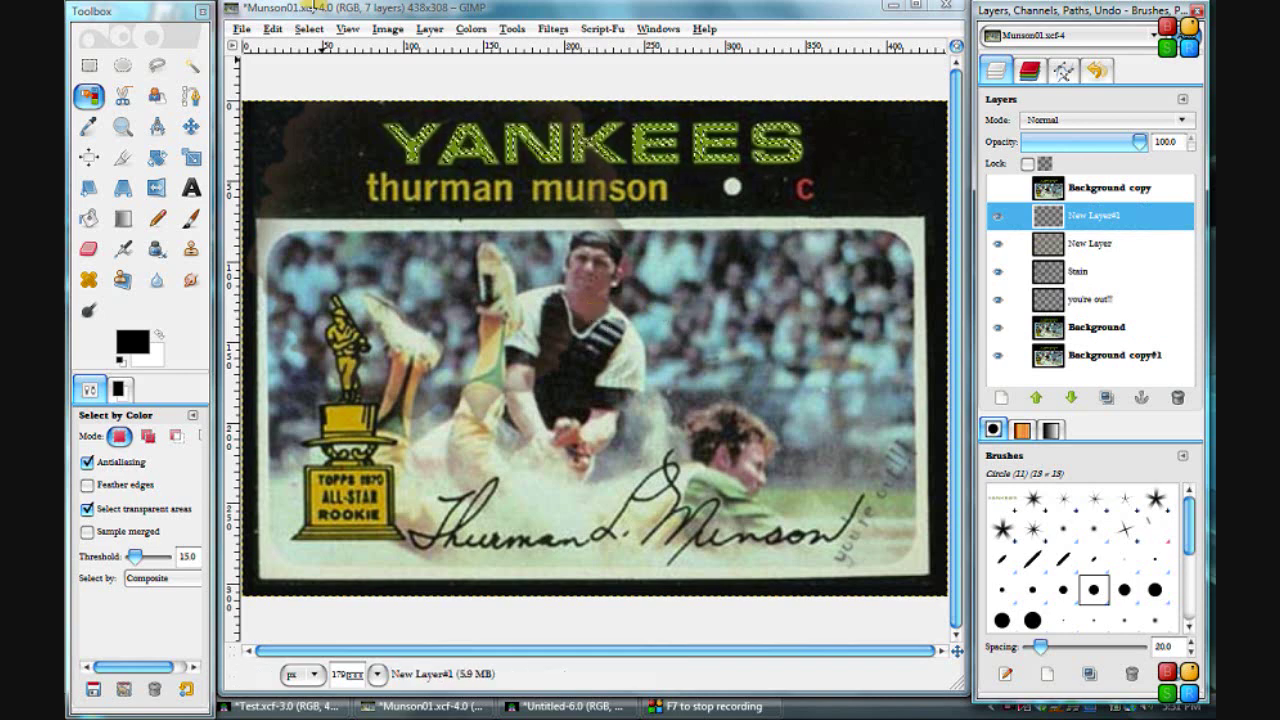
left_click(307, 29)
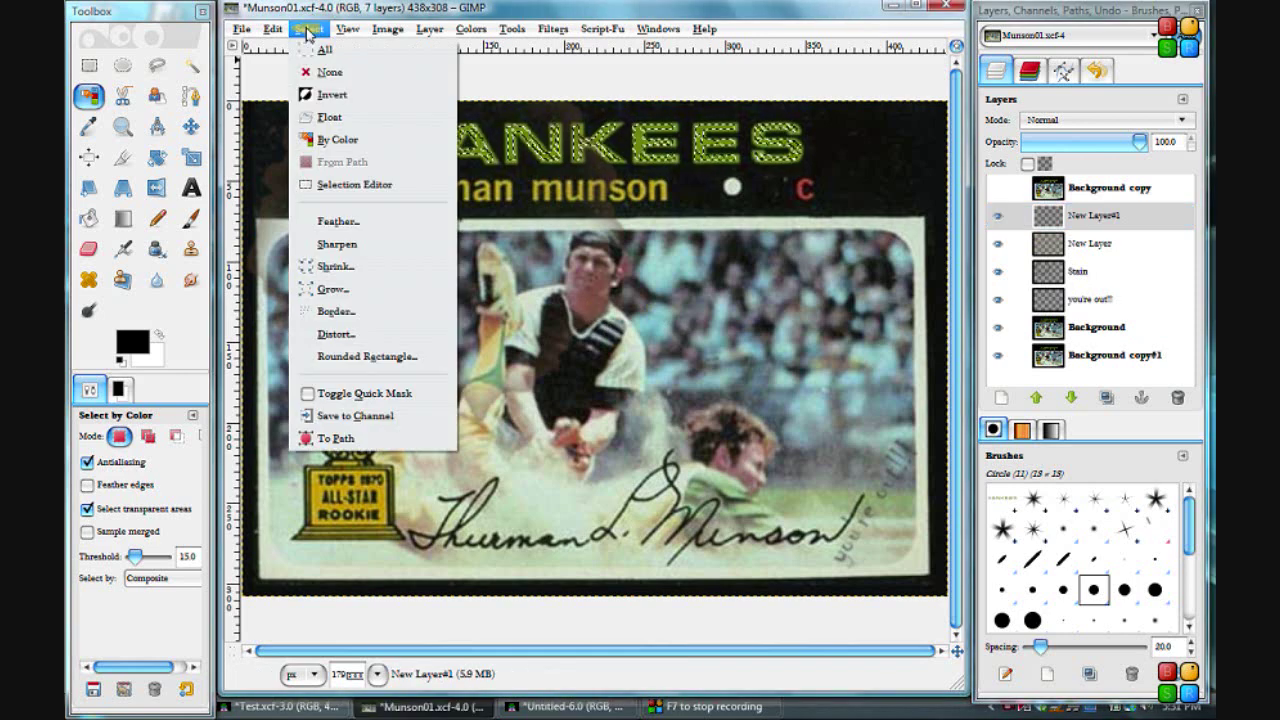
left_click(335, 78)
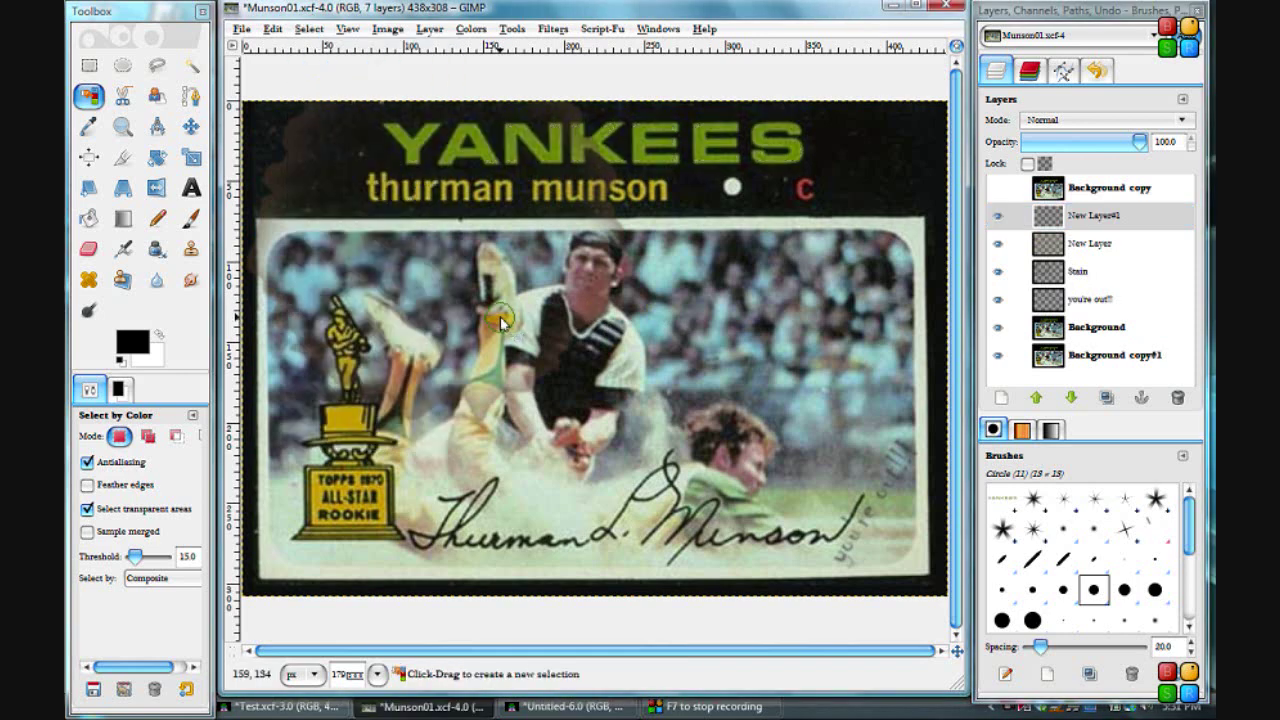
Paste the copied YANKEES lettering and move it over the player-name line, near the card's right edge
right_click(500, 318)
mouse_move(535, 368)
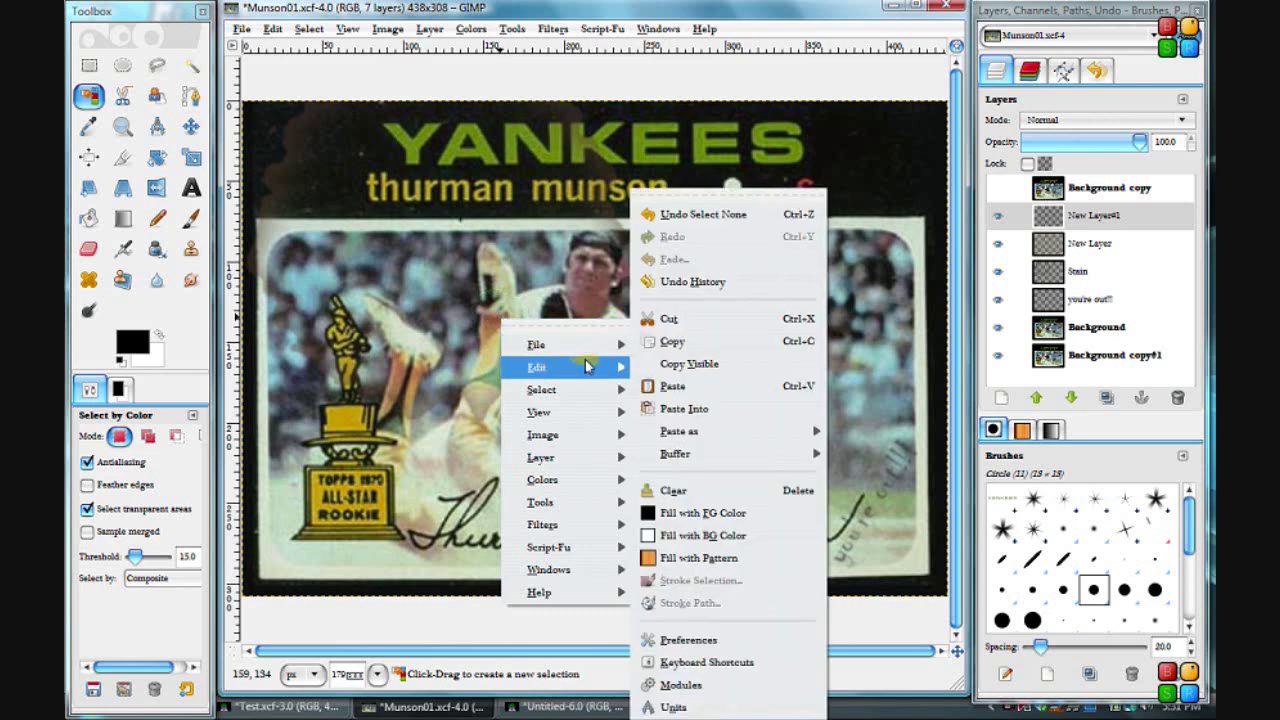
left_click(700, 386)
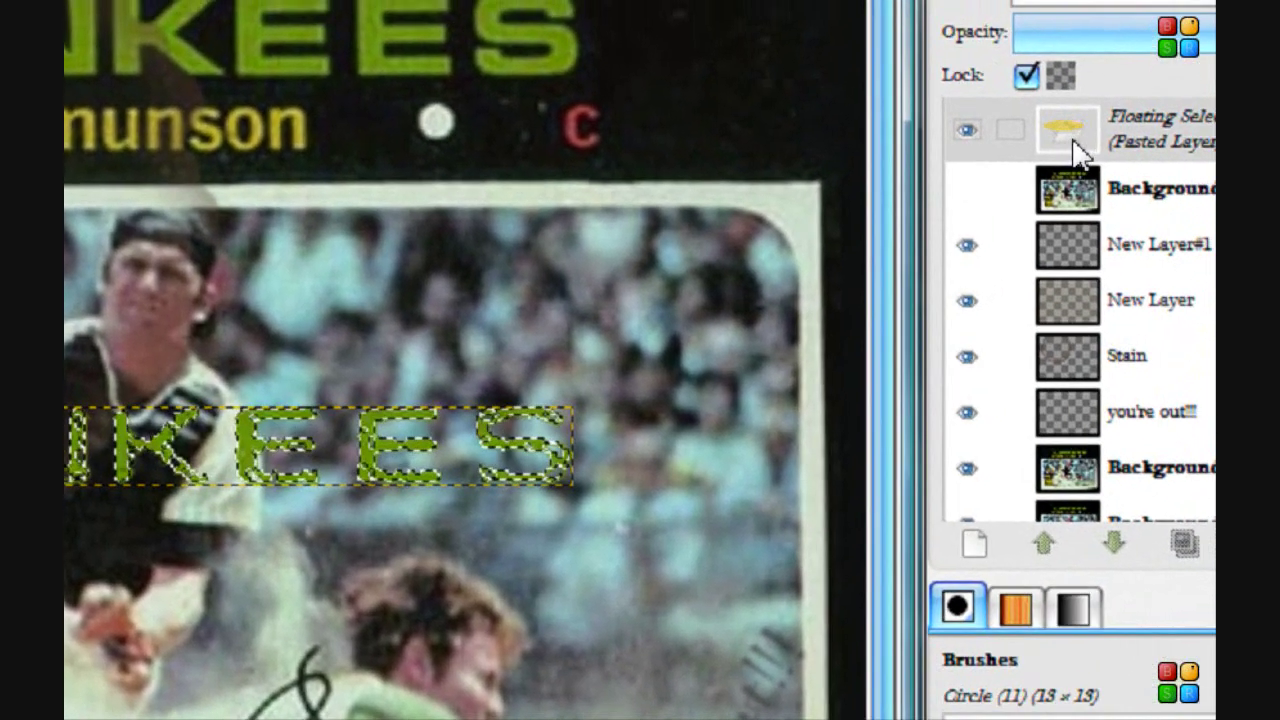
left_click_drag(1100, 118, 273, 463)
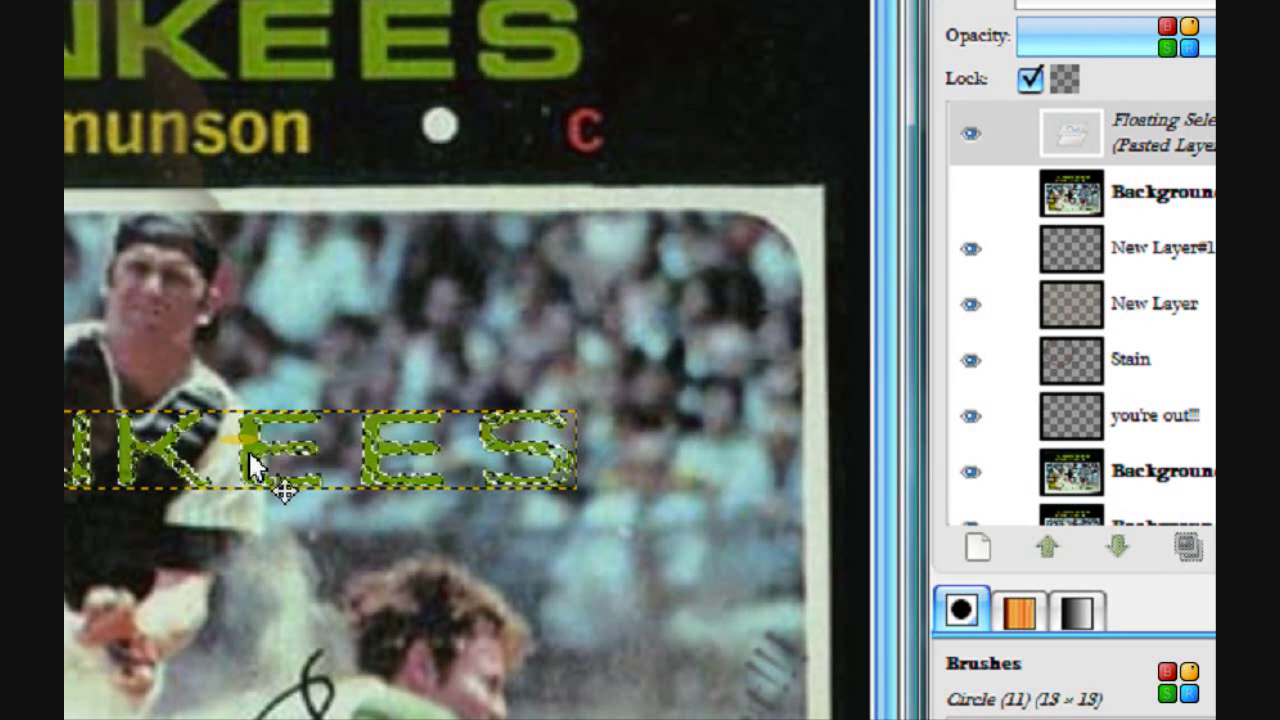
left_click_drag(250, 451, 491, 180)
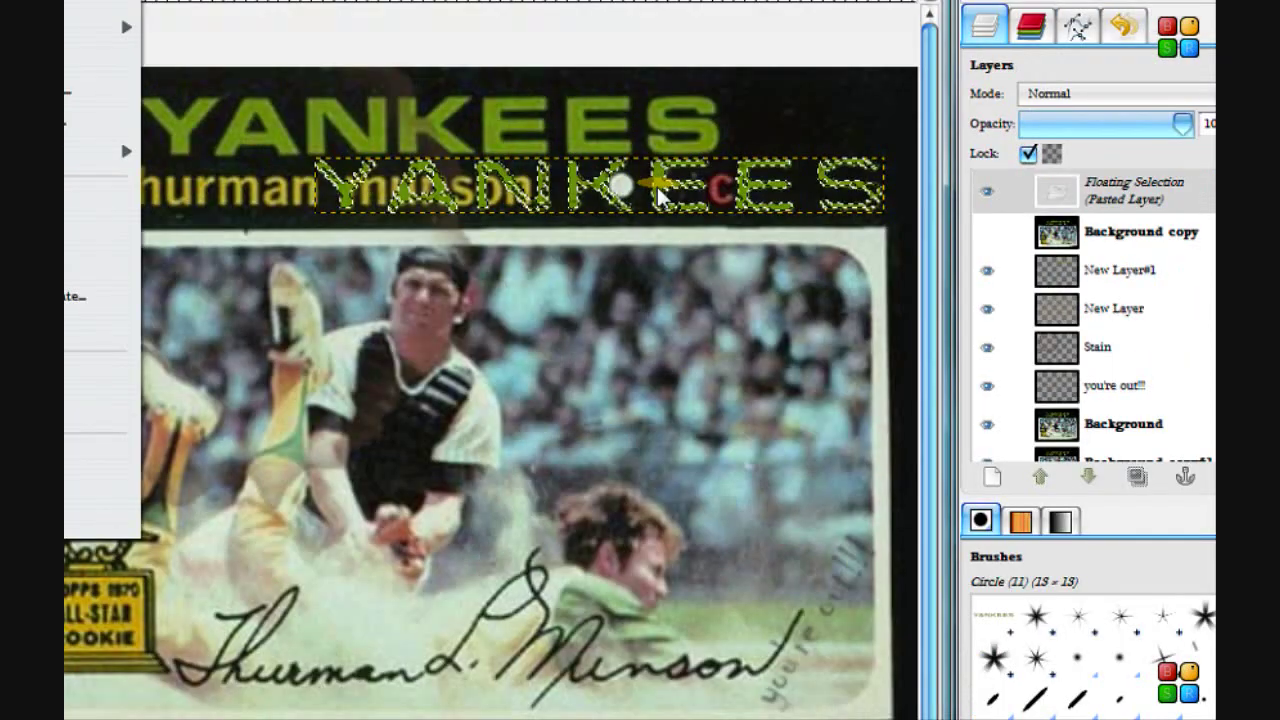
Anchor the floating YANKEES lettering onto New Layer#1
key("alt+f")
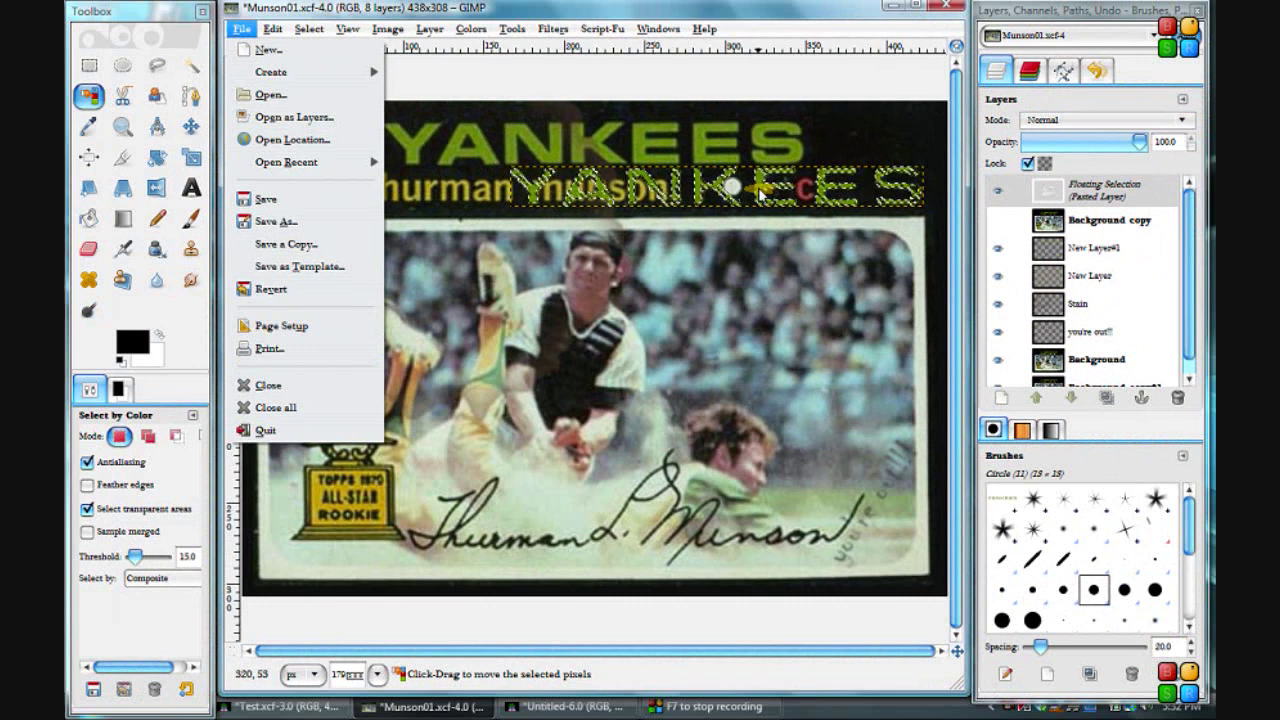
key("Escape")
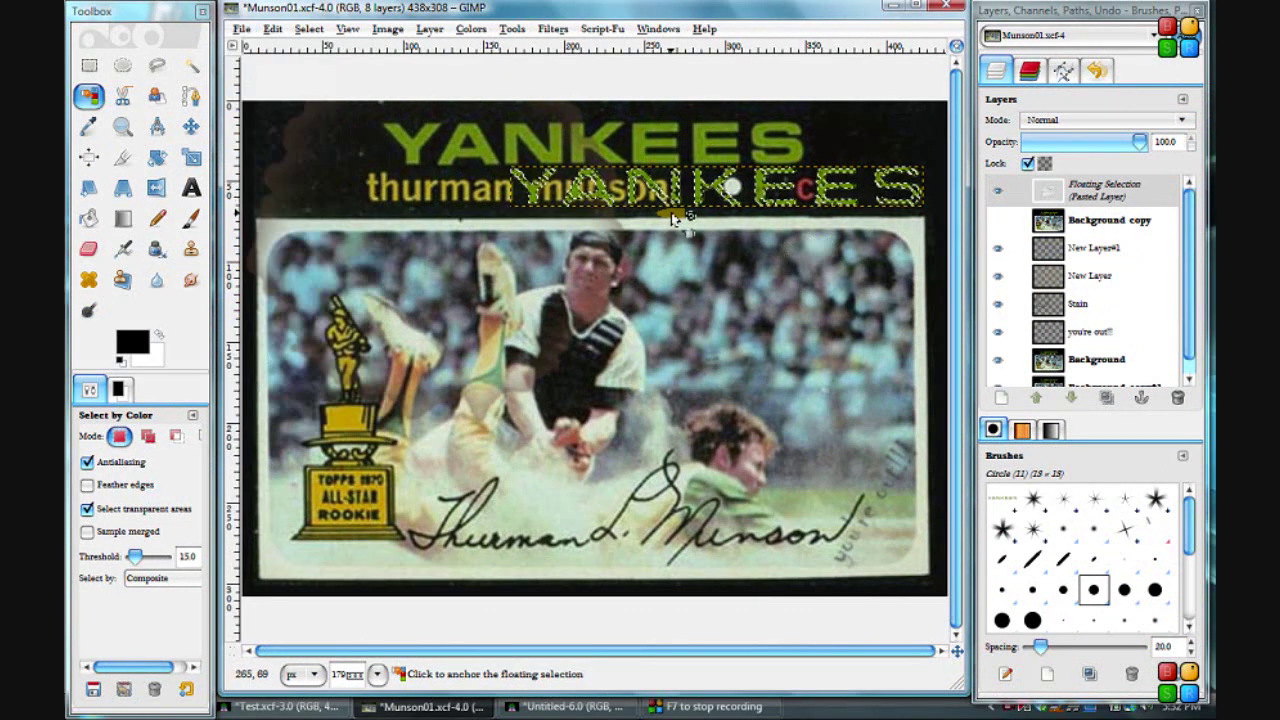
left_click(1139, 398)
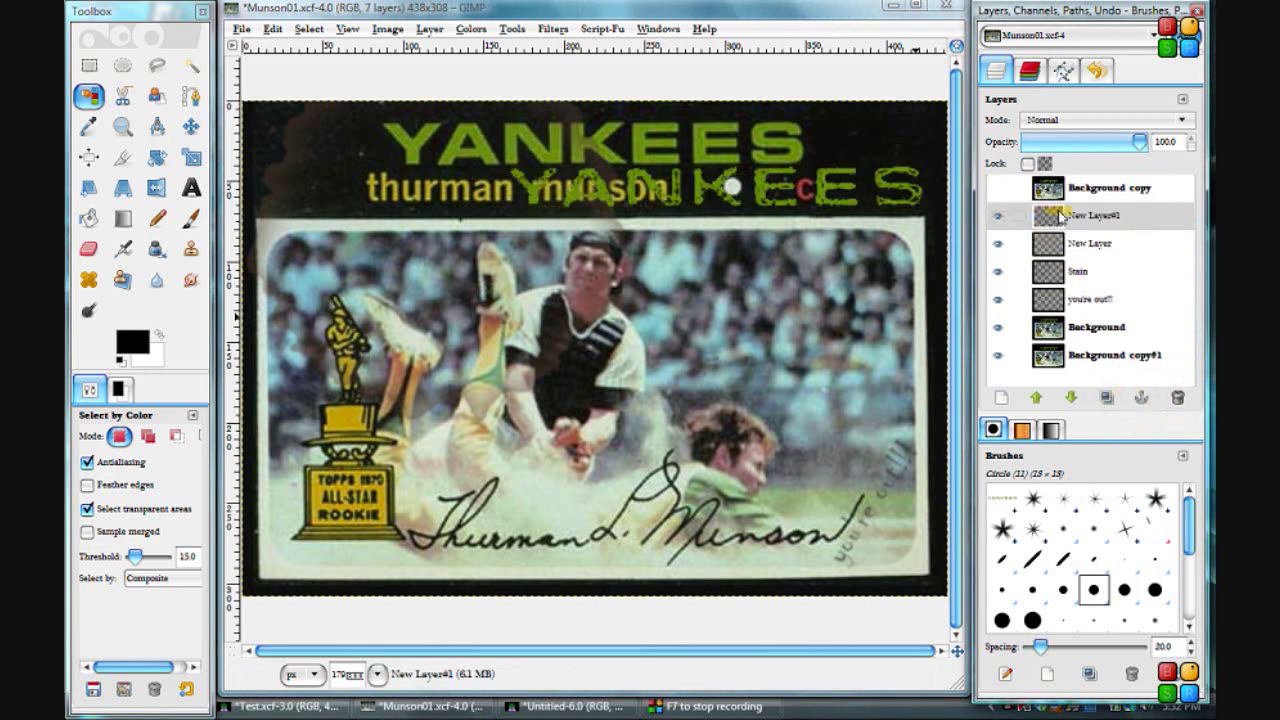